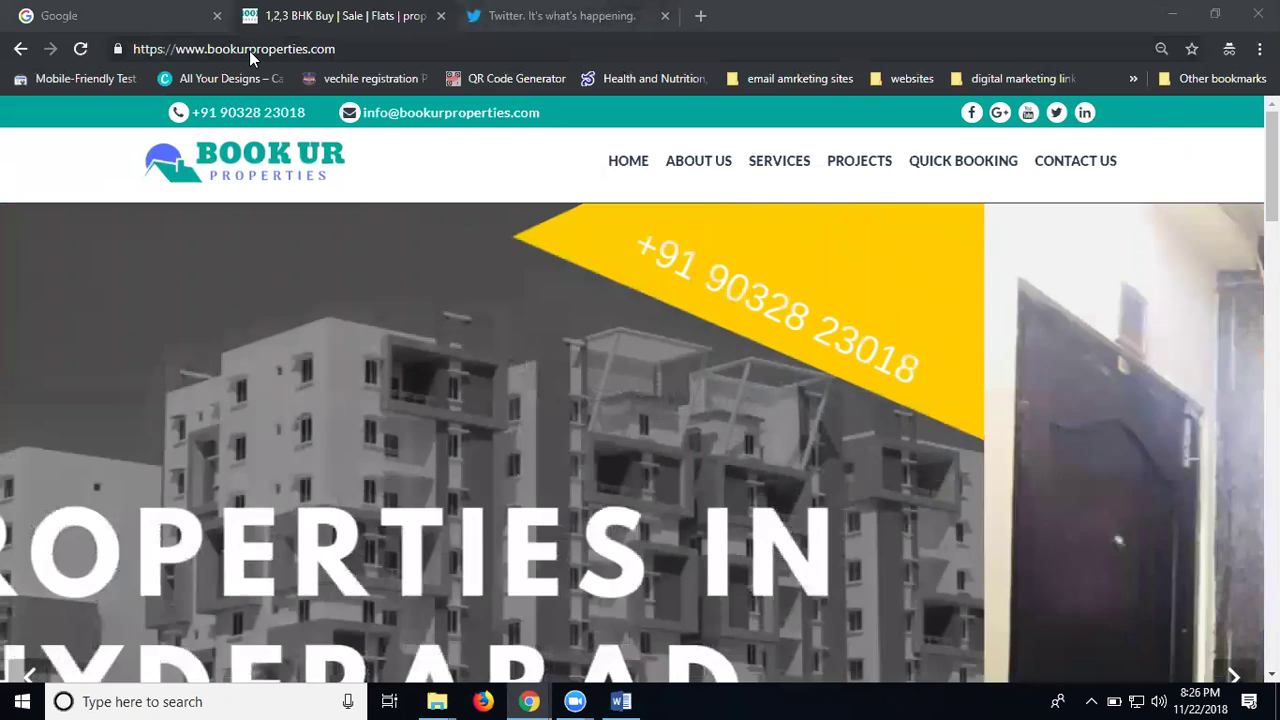
View the Book U R Properties homepage in Chrome and select part of its address.
{"action": "double_click", "coordinate": [249, 50]}
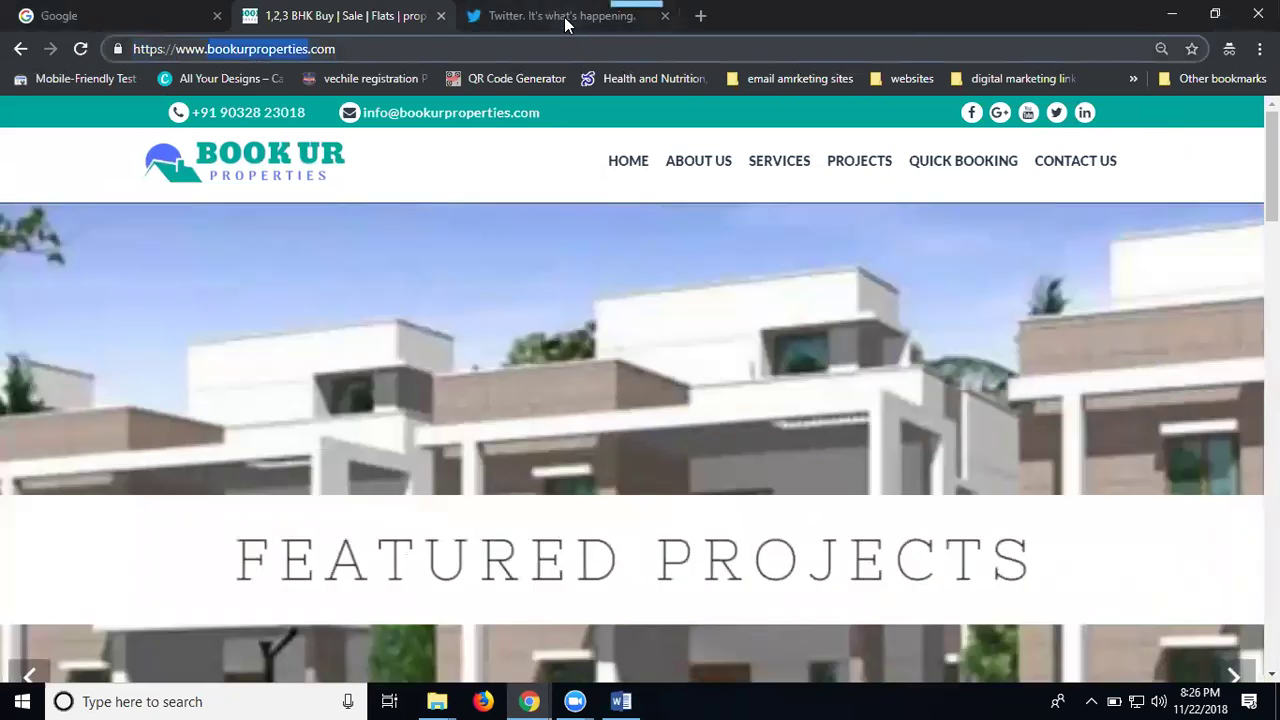
Copy the signed-in Google account's email address, then start a new Twitter sign-up.
{"action": "left_click", "coordinate": [565, 22]}
{"action": "left_click", "coordinate": [128, 17]}
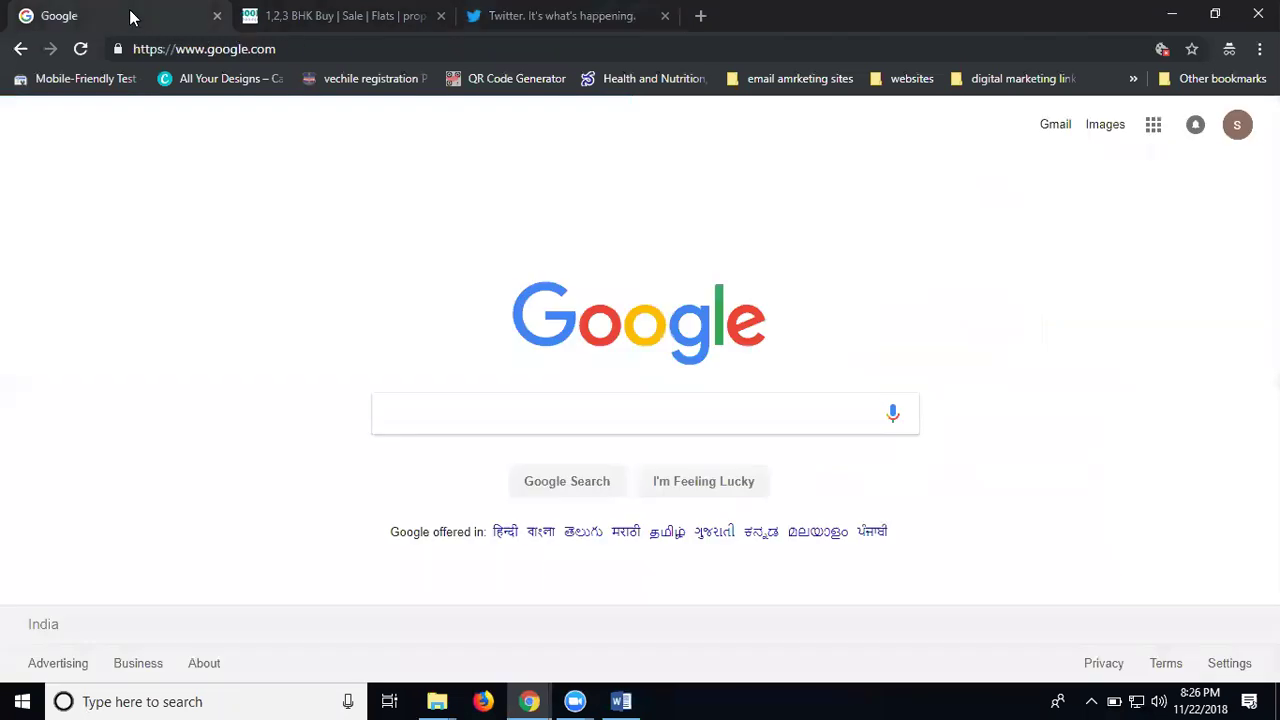
{"action": "left_click", "coordinate": [1239, 134]}
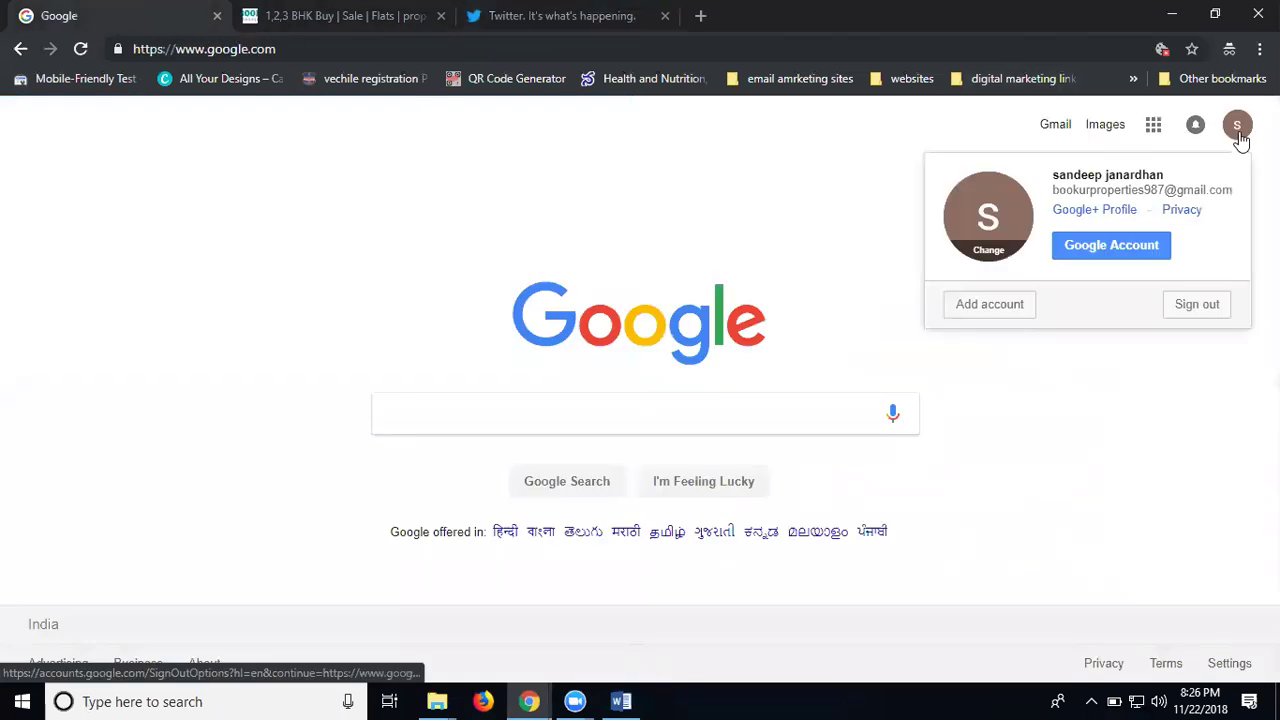
{"action": "triple_click", "coordinate": [1165, 190]}
{"action": "right_click", "coordinate": [1165, 190]}
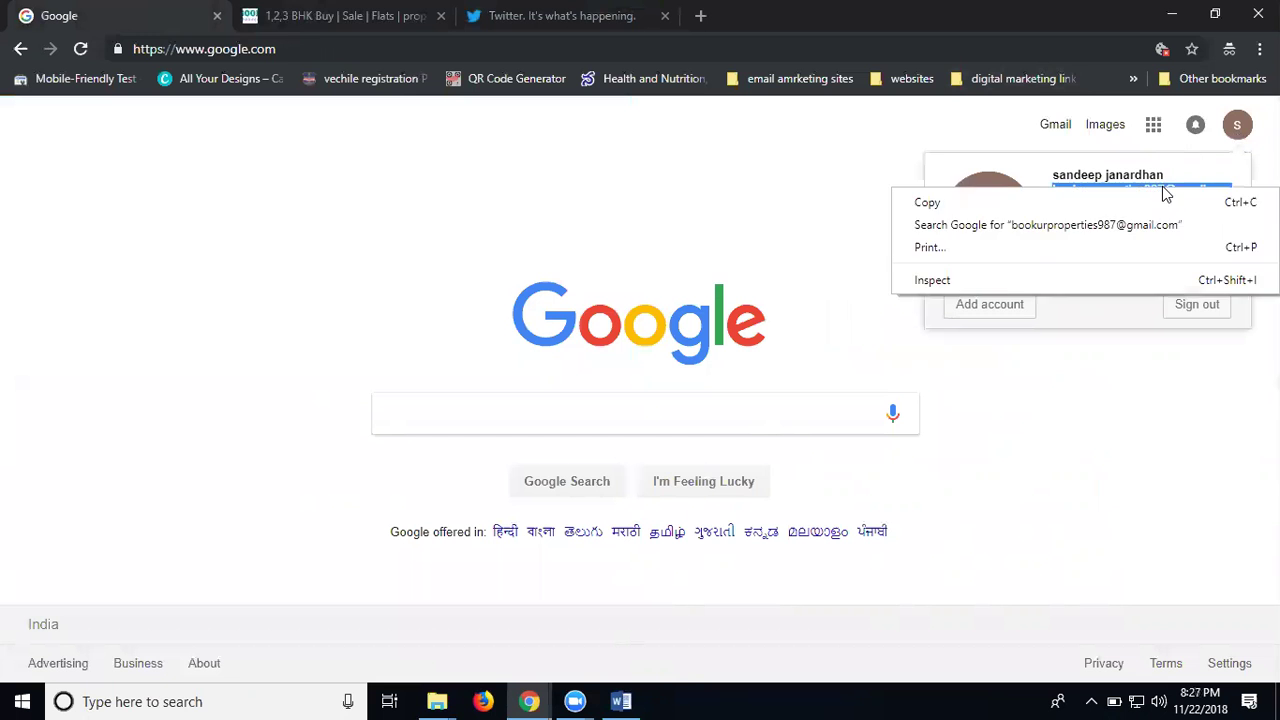
{"action": "left_click", "coordinate": [950, 200]}
{"action": "left_click", "coordinate": [535, 24]}
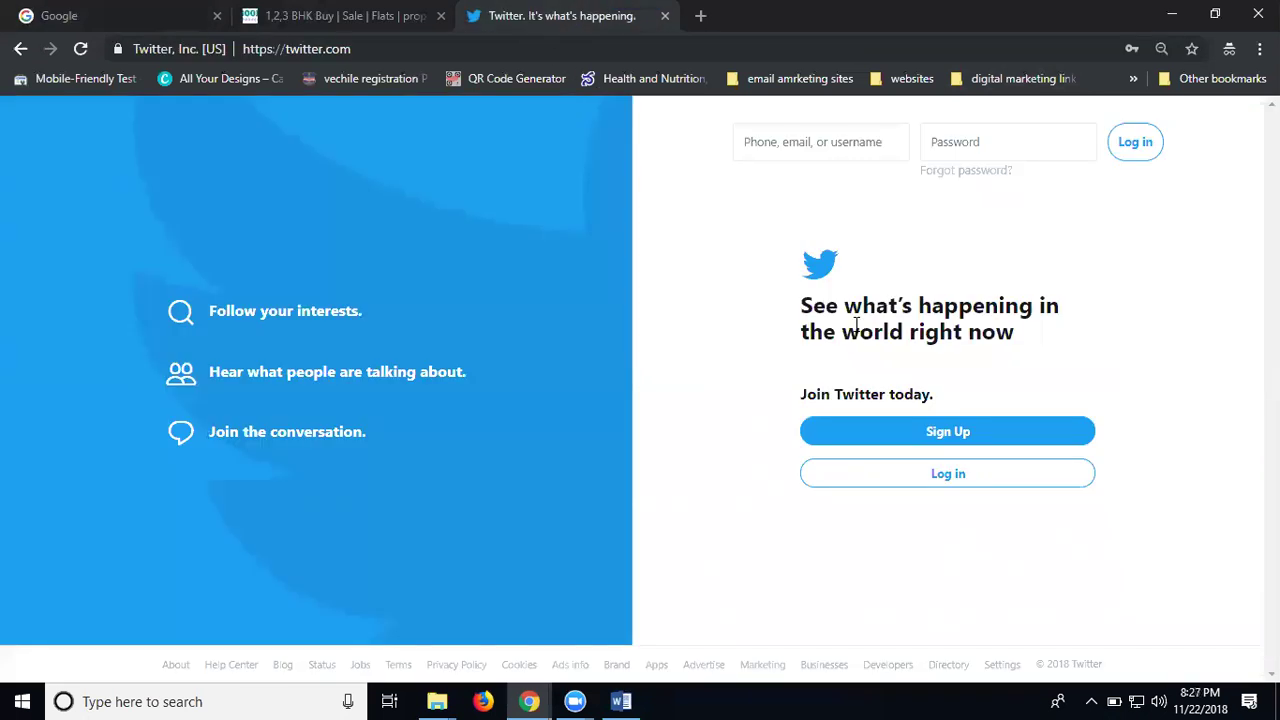
{"action": "left_click", "coordinate": [933, 432]}
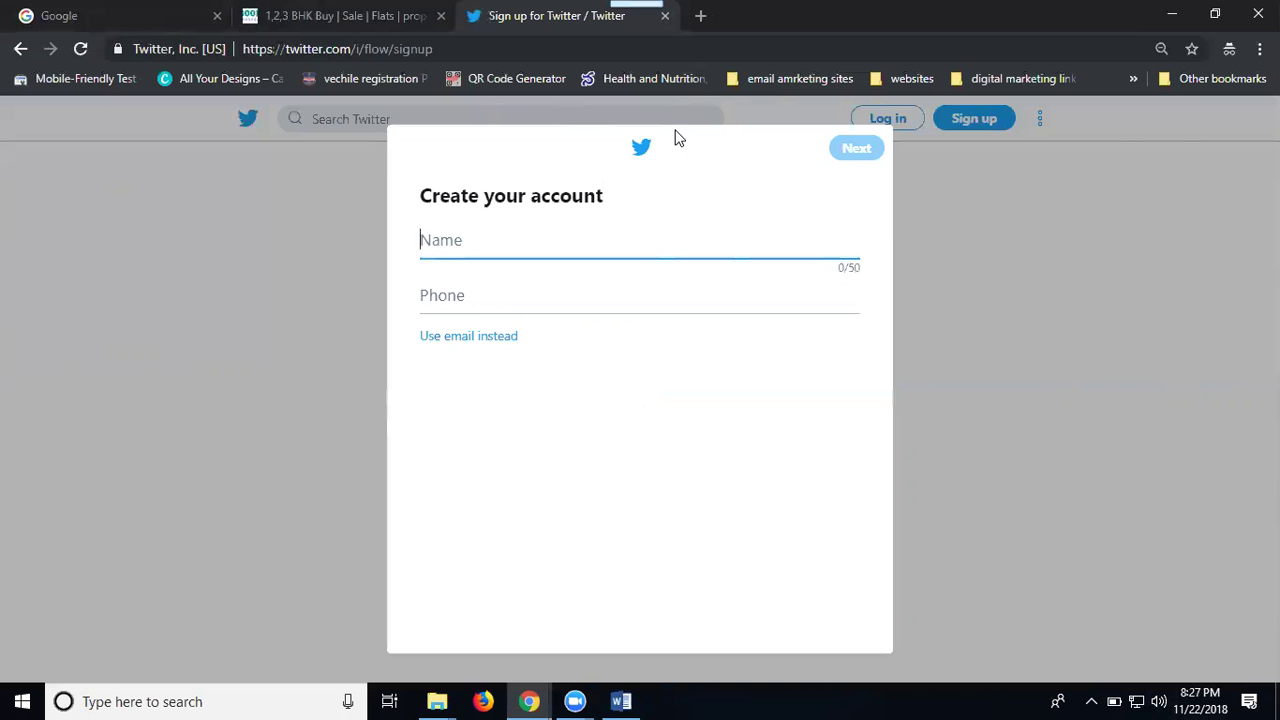
{"action": "left_click", "coordinate": [482, 347]}
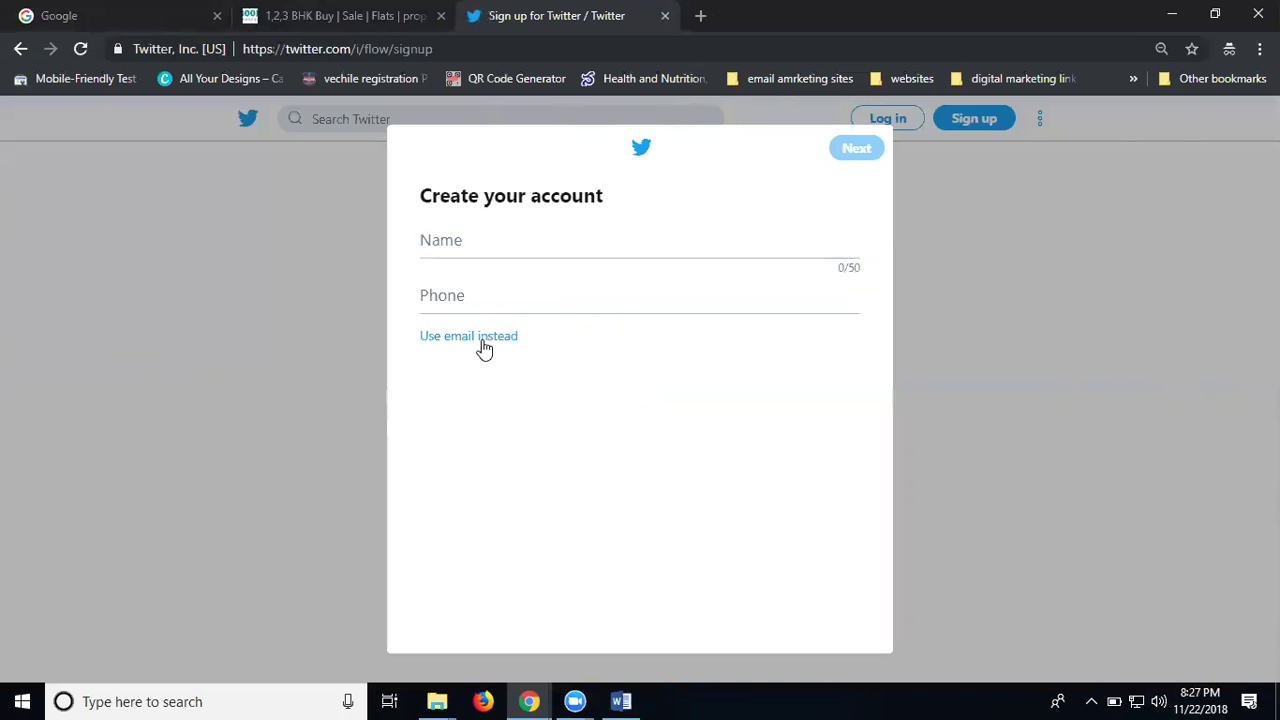
{"action": "left_click", "coordinate": [478, 238]}
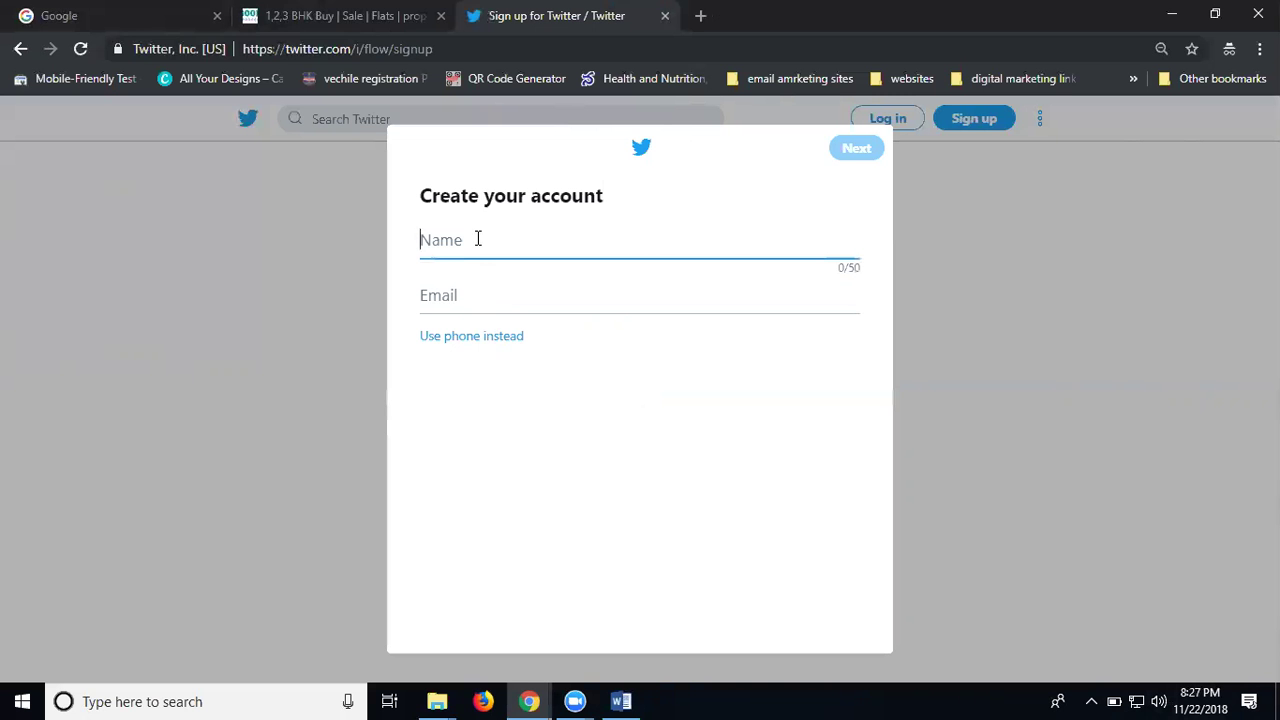
{"action": "type", "text": "Book "}
{"action": "type", "text": "U R "}
{"action": "type", "text": "Properti"}
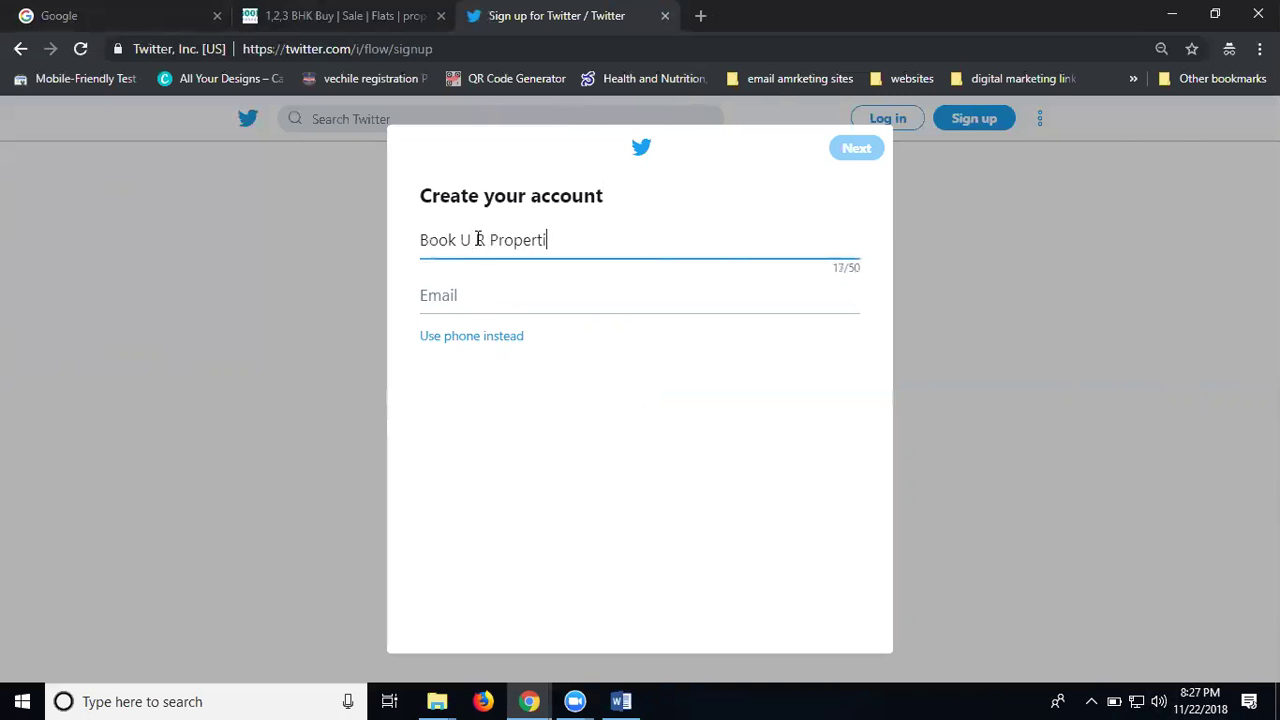
{"action": "type", "text": "es"}
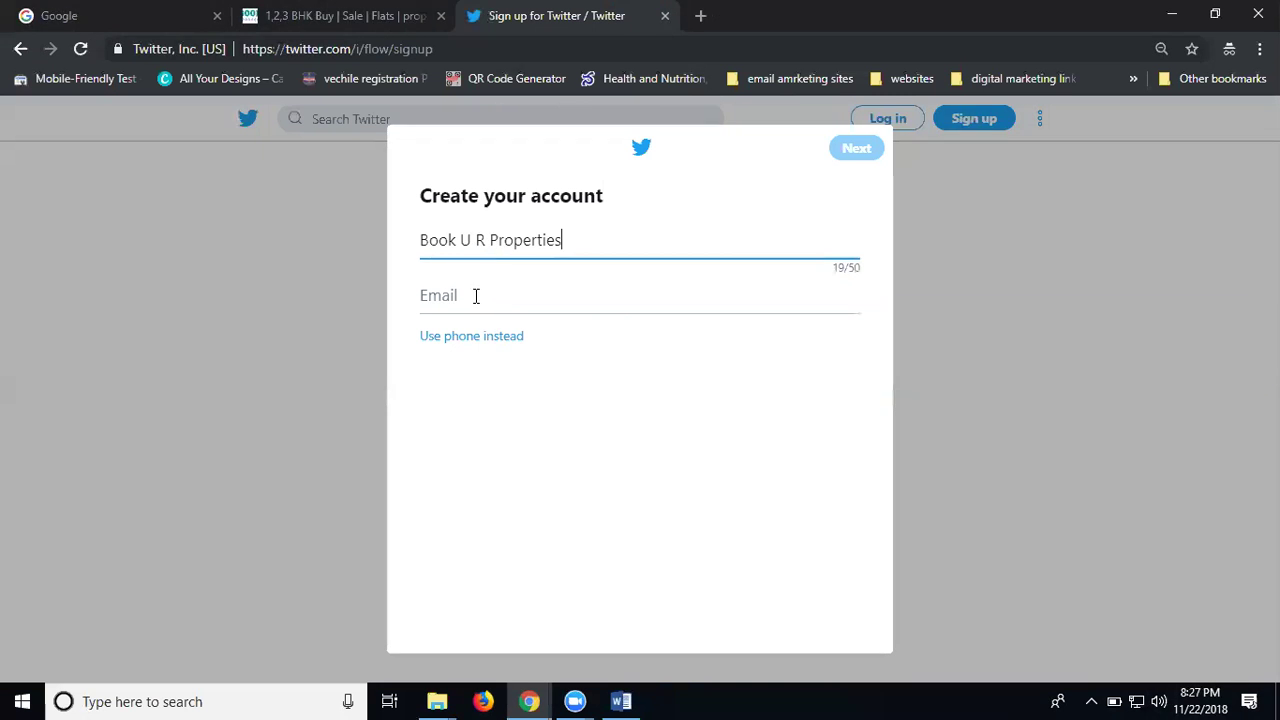
{"action": "left_click", "coordinate": [474, 294]}
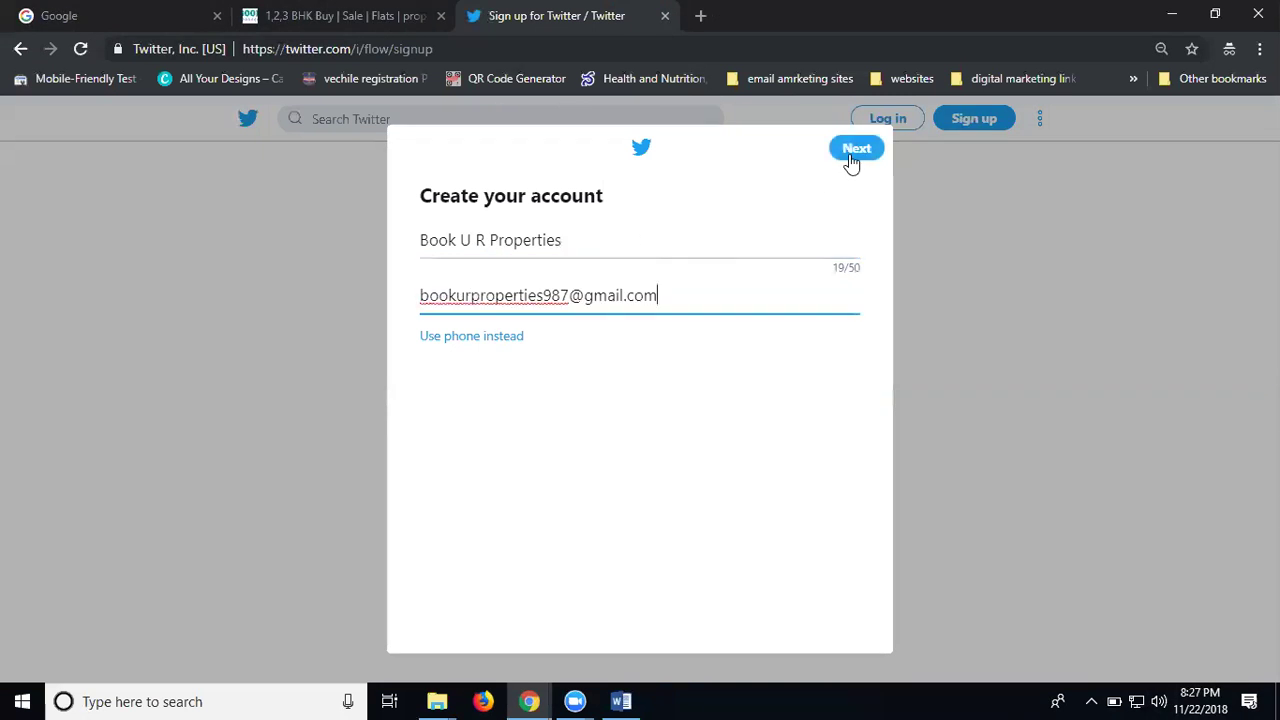
{"action": "left_click", "coordinate": [851, 152]}
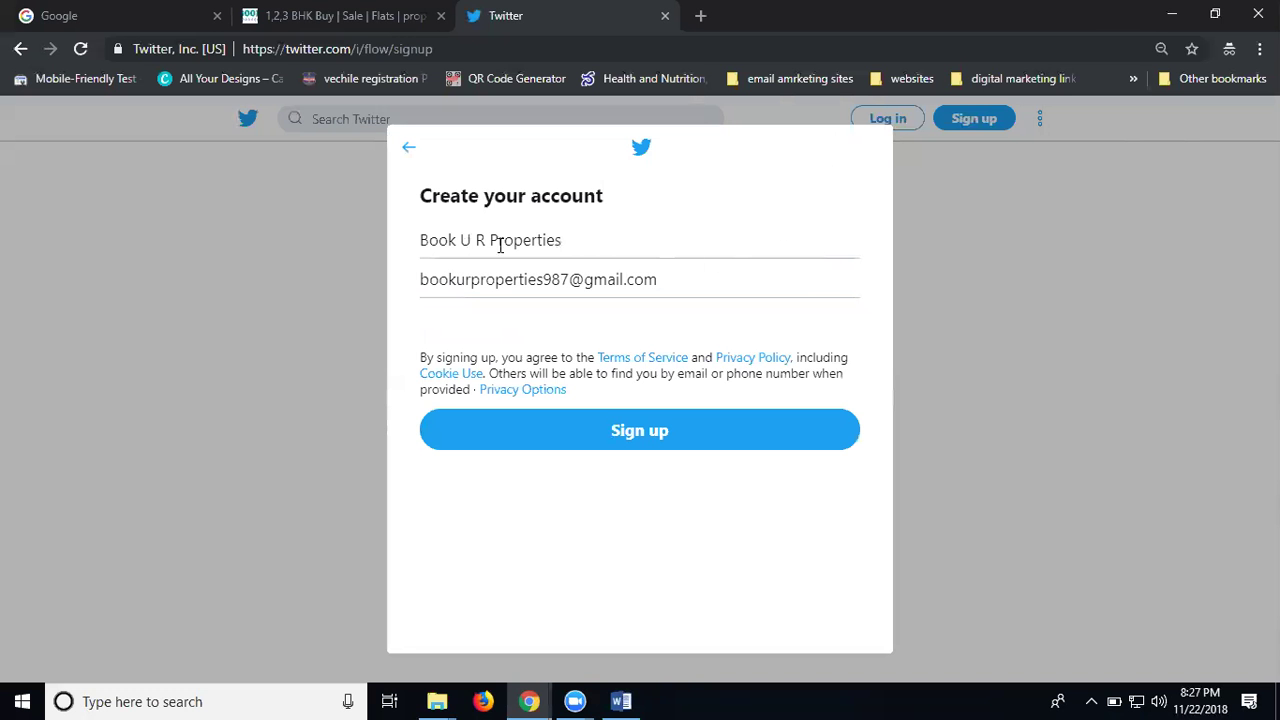
{"action": "left_click", "coordinate": [622, 432]}
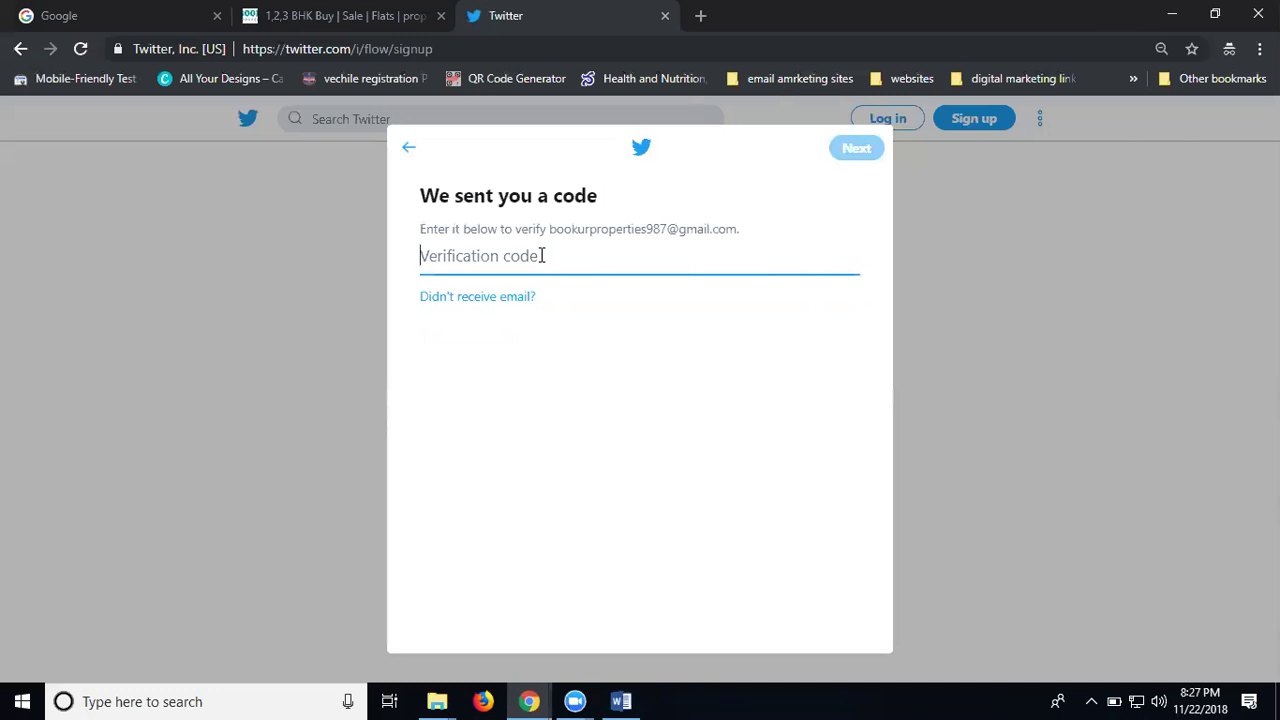
{"action": "left_click", "coordinate": [80, 18]}
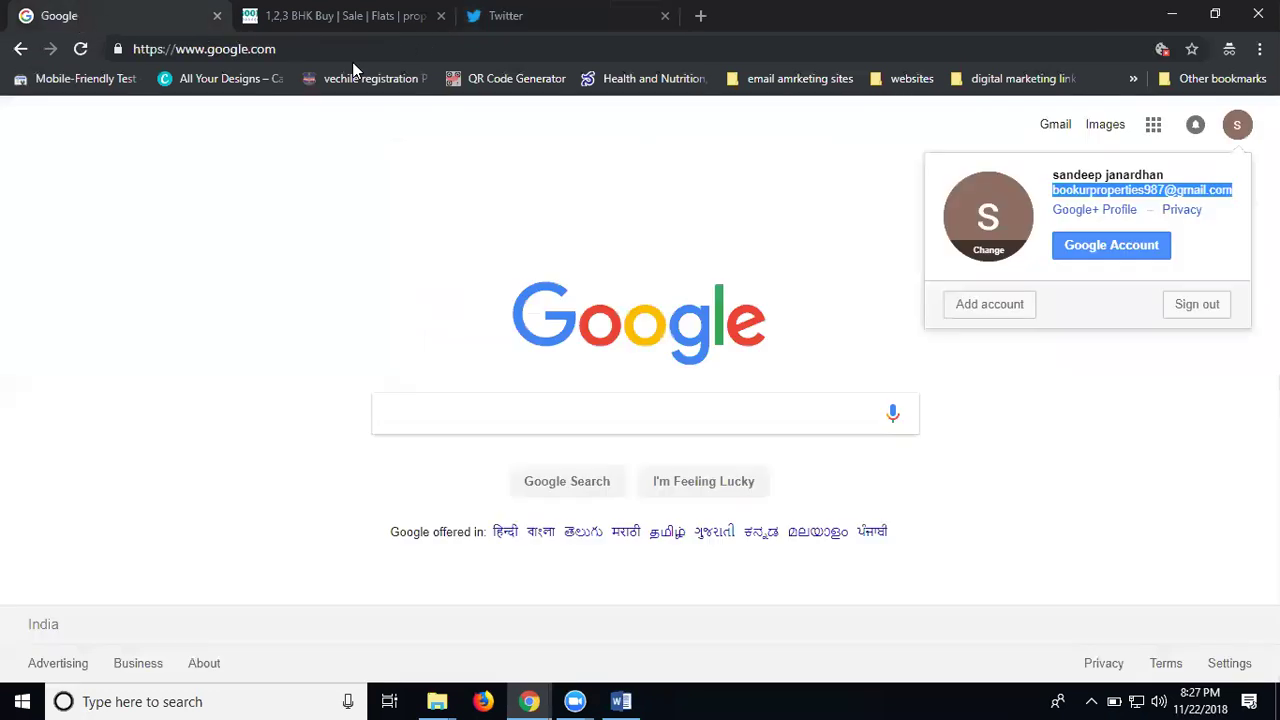
{"action": "left_click", "coordinate": [1033, 140]}
{"action": "middle_click", "coordinate": [1055, 128]}
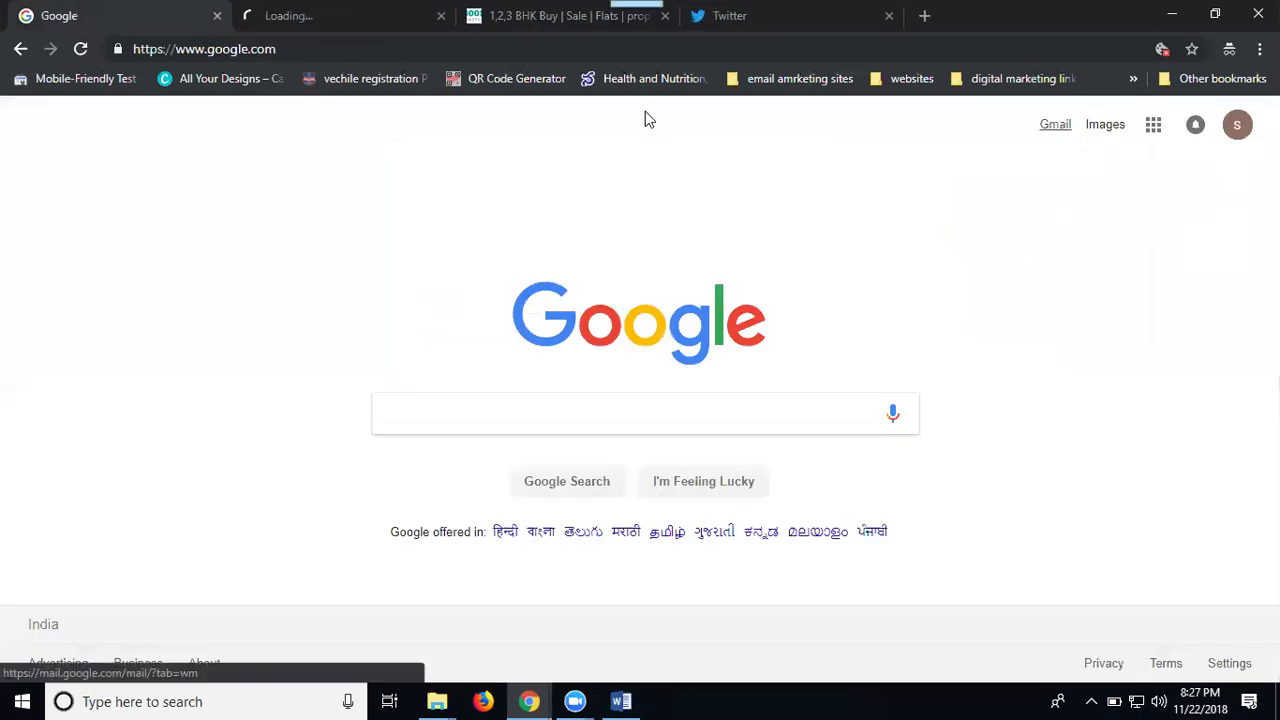
{"action": "left_click", "coordinate": [745, 16]}
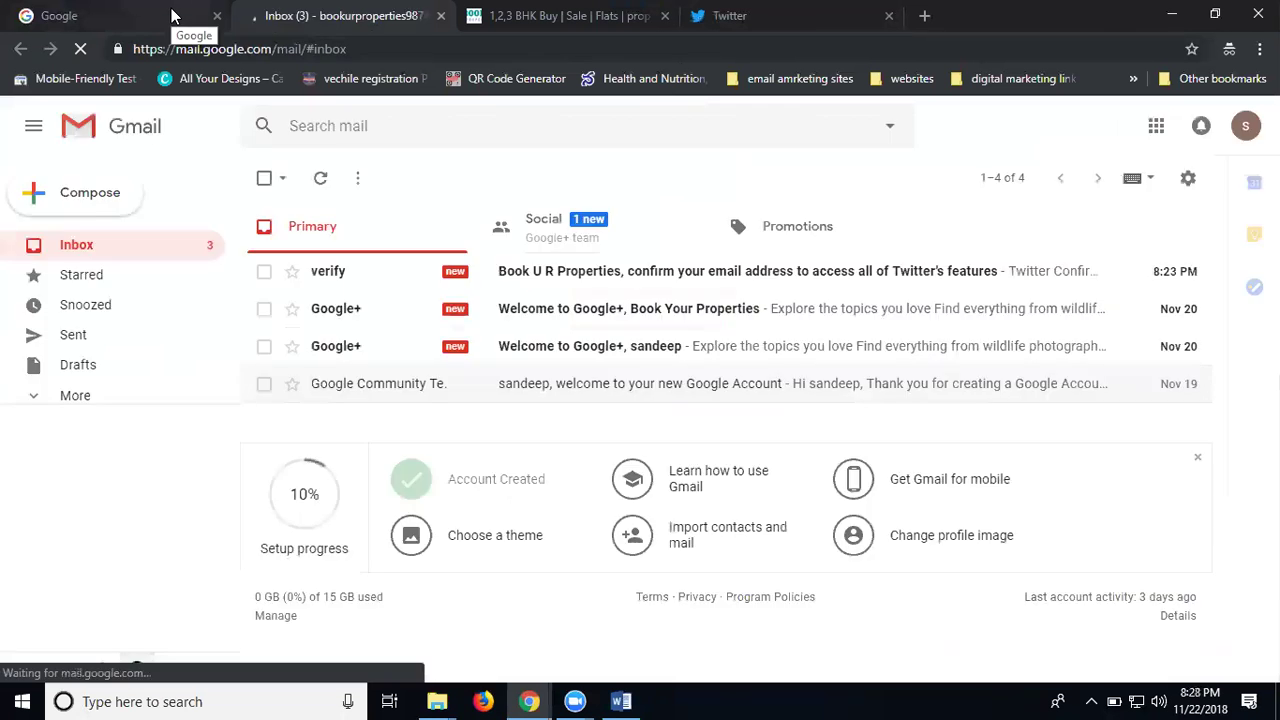
{"action": "mouse_move", "coordinate": [748, 271]}
{"action": "left_click", "coordinate": [565, 285]}
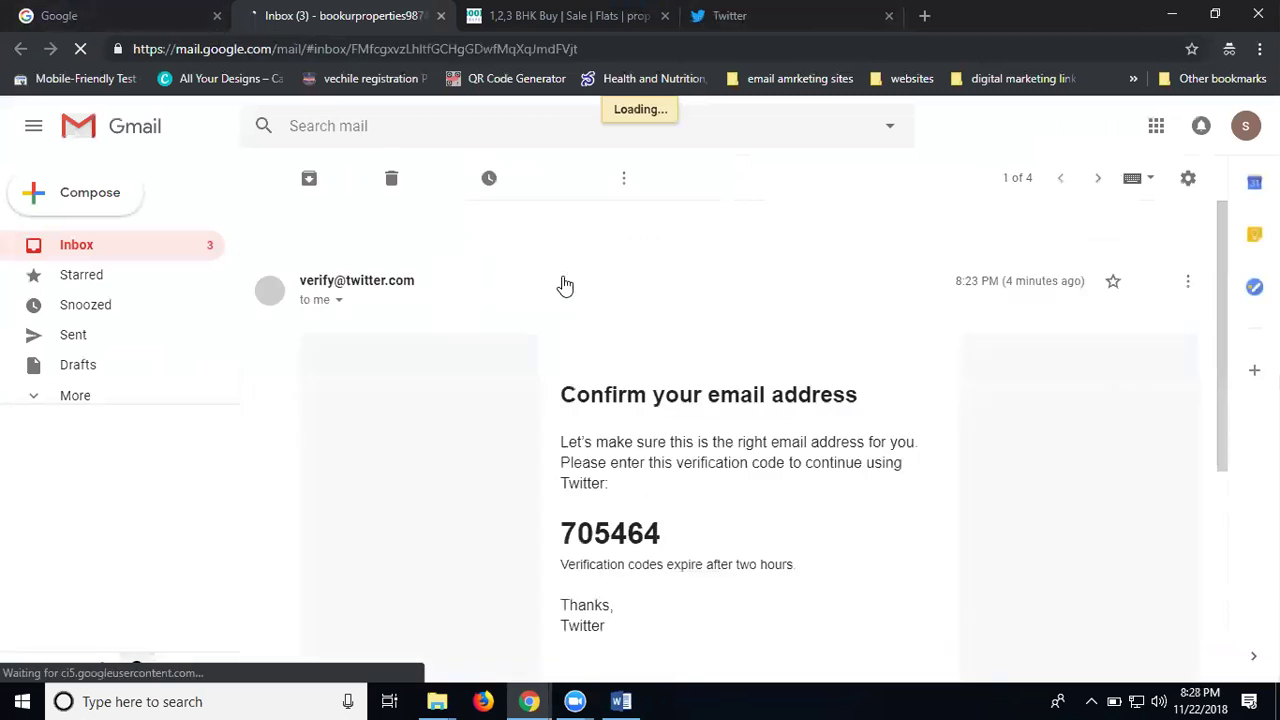
{"action": "scroll", "coordinate": [600, 400], "scroll_direction": "down", "scroll_amount": 2}
{"action": "scroll", "coordinate": [603, 365], "scroll_direction": "down", "scroll_amount": 1}
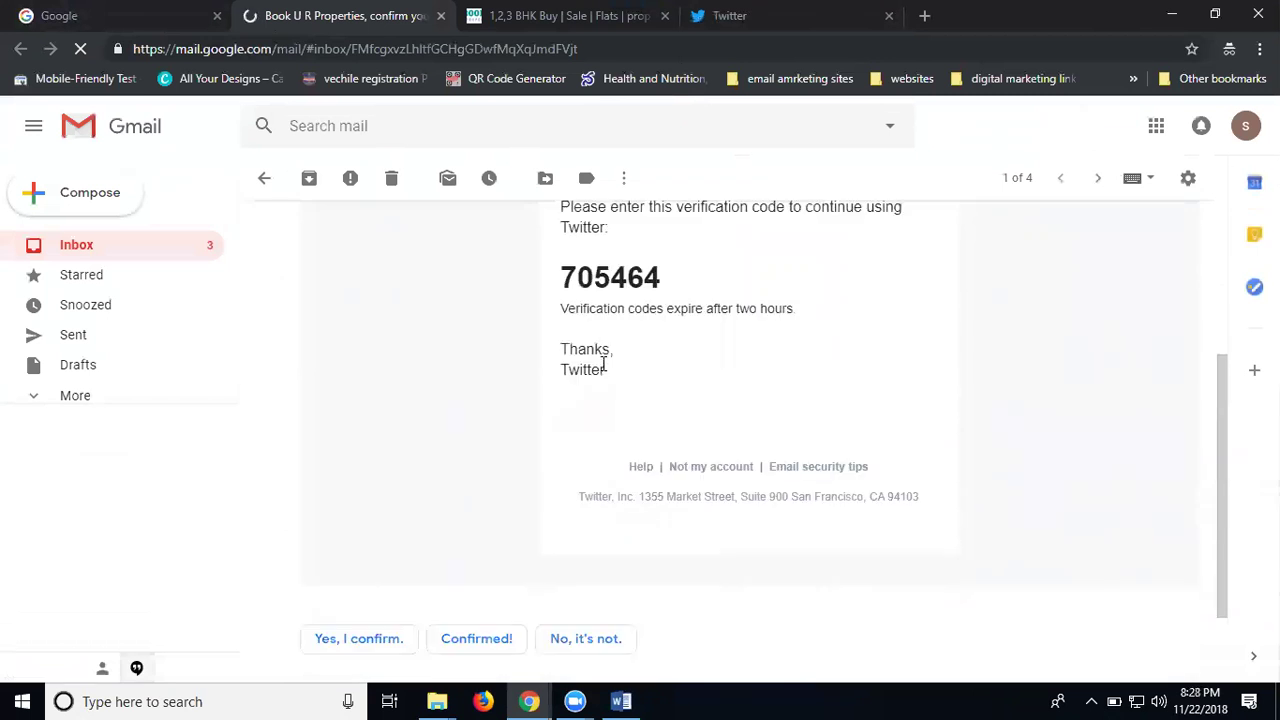
{"action": "double_click", "coordinate": [604, 277]}
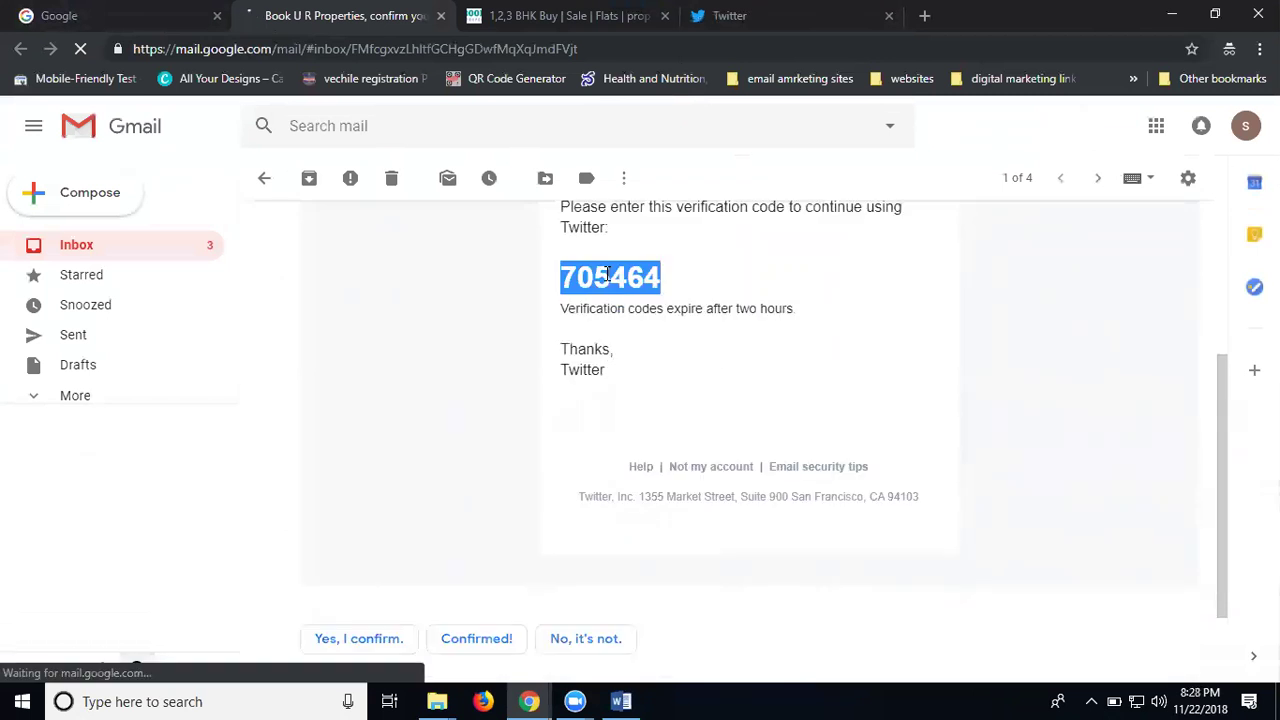
{"action": "key", "text": "ctrl+c"}
{"action": "left_click", "coordinate": [727, 16]}
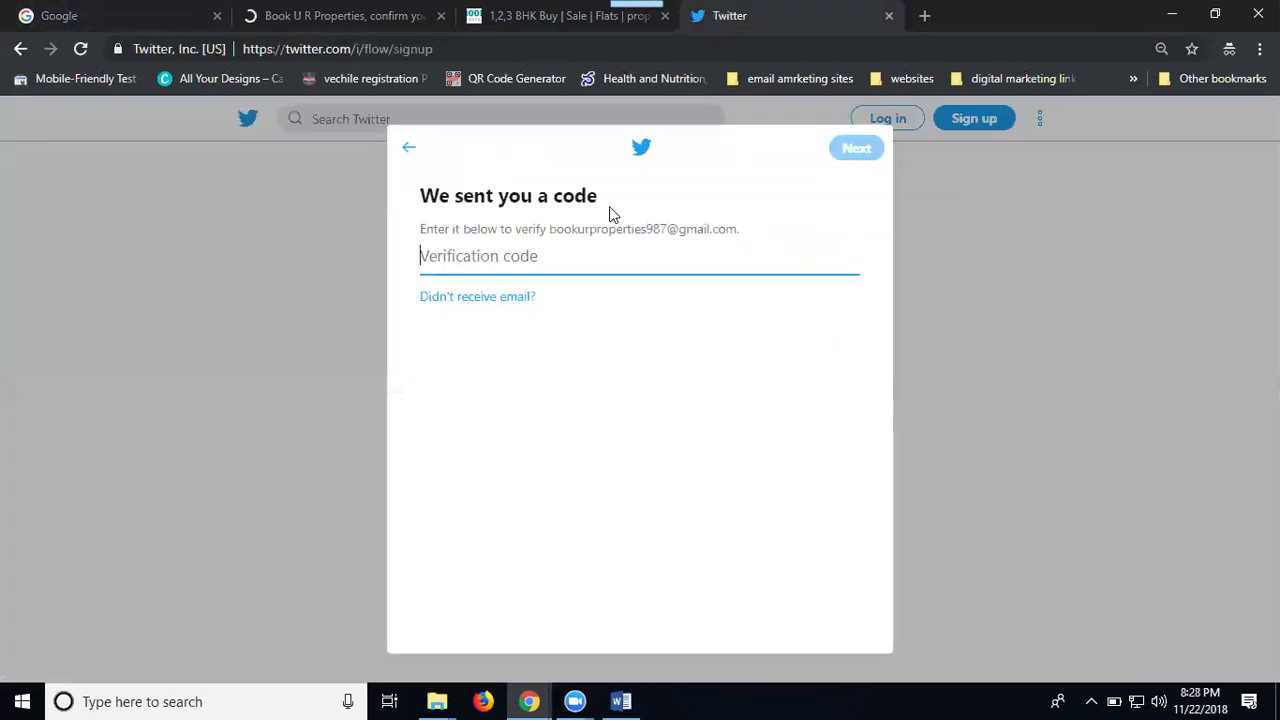
{"action": "key", "text": "ctrl+v"}
{"action": "left_click", "coordinate": [857, 150]}
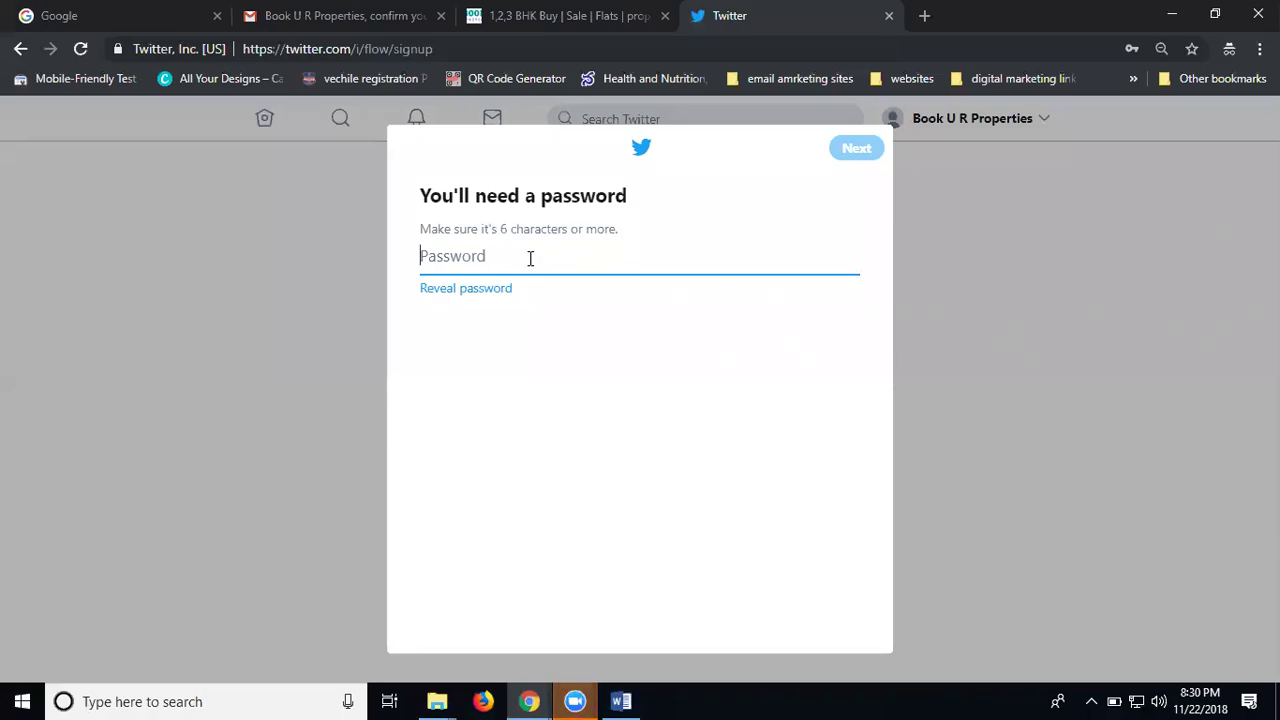
{"action": "key", "text": "ctrl+v"}
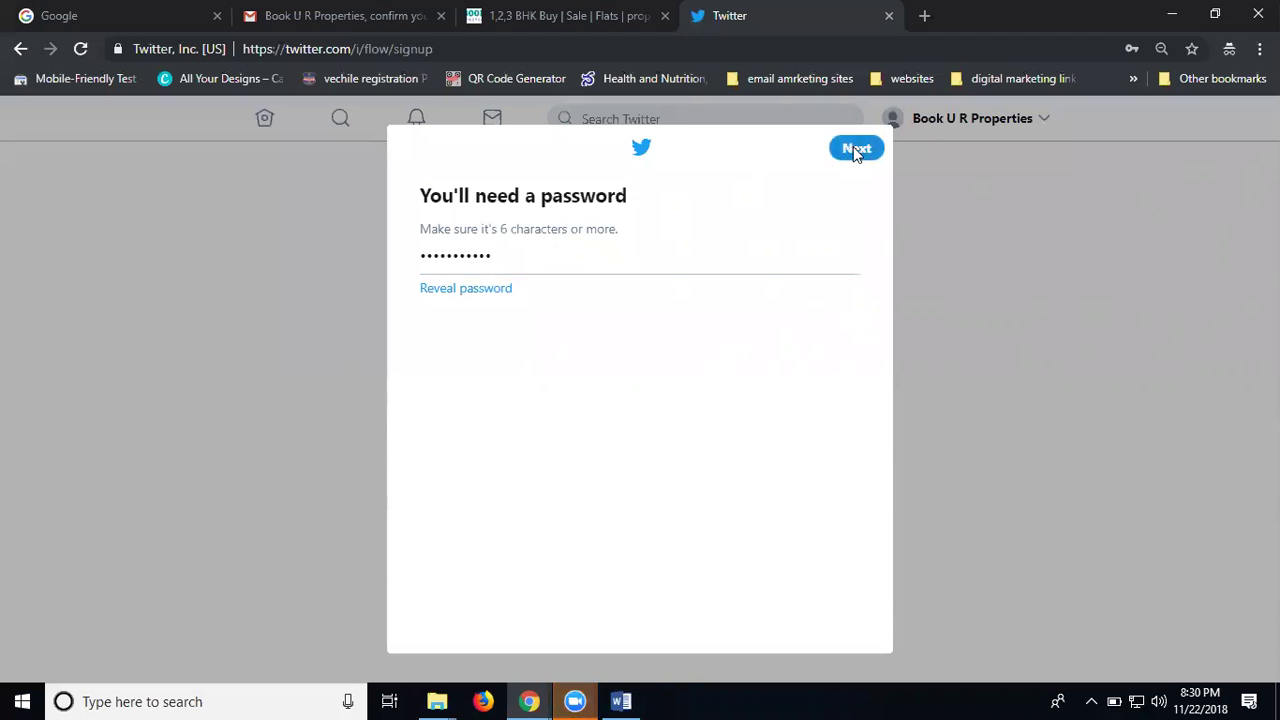
{"action": "left_click", "coordinate": [855, 150]}
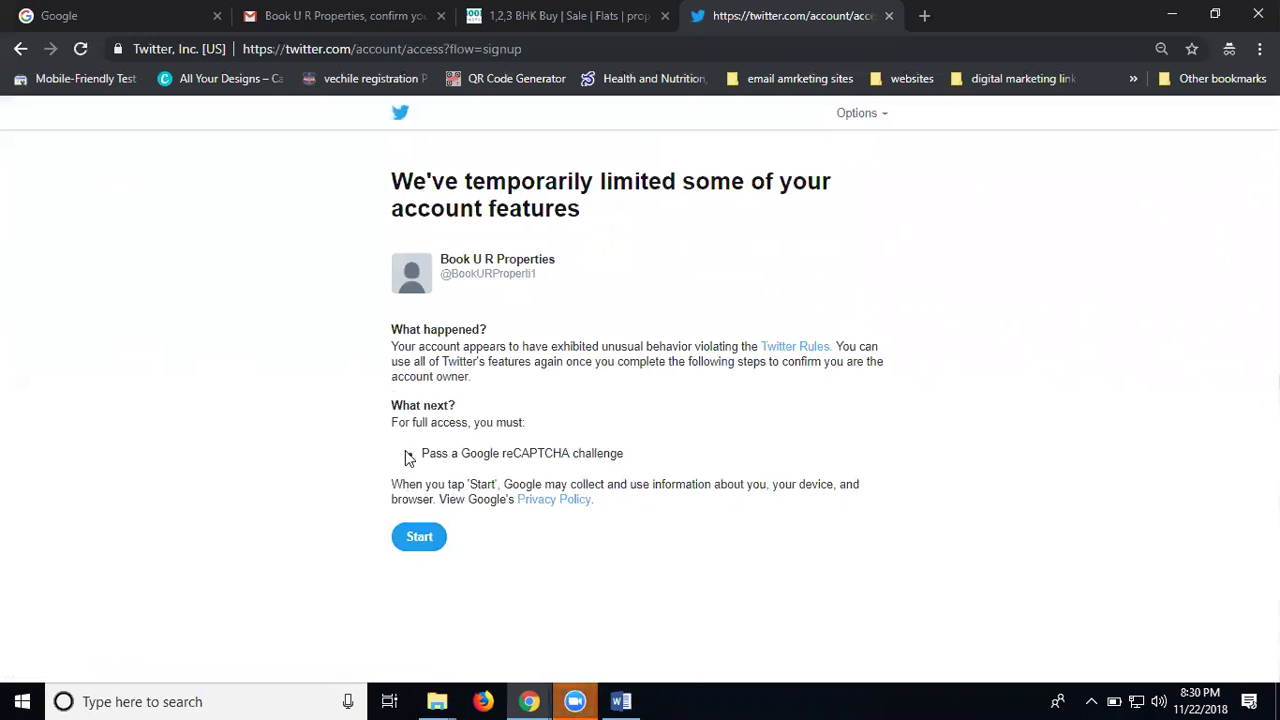
Solve the reCAPTCHA by marking every car image, then continue.
{"action": "left_click", "coordinate": [415, 542]}
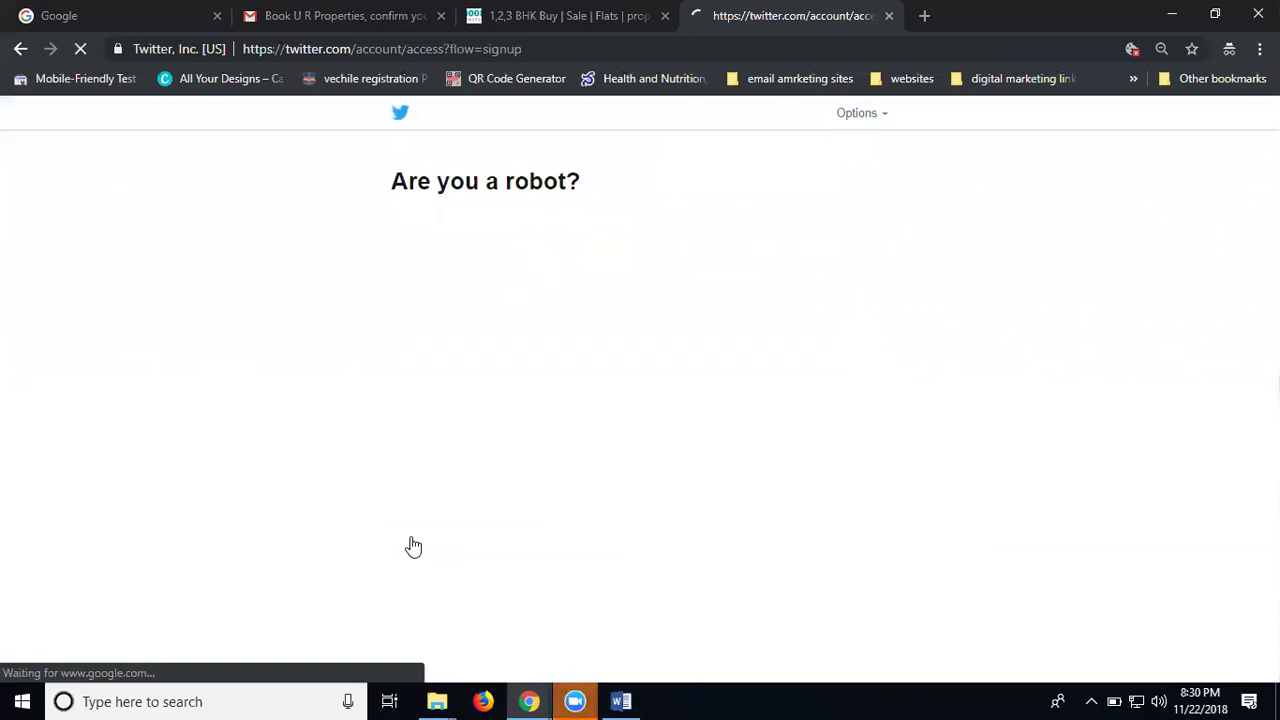
{"action": "left_click", "coordinate": [416, 258]}
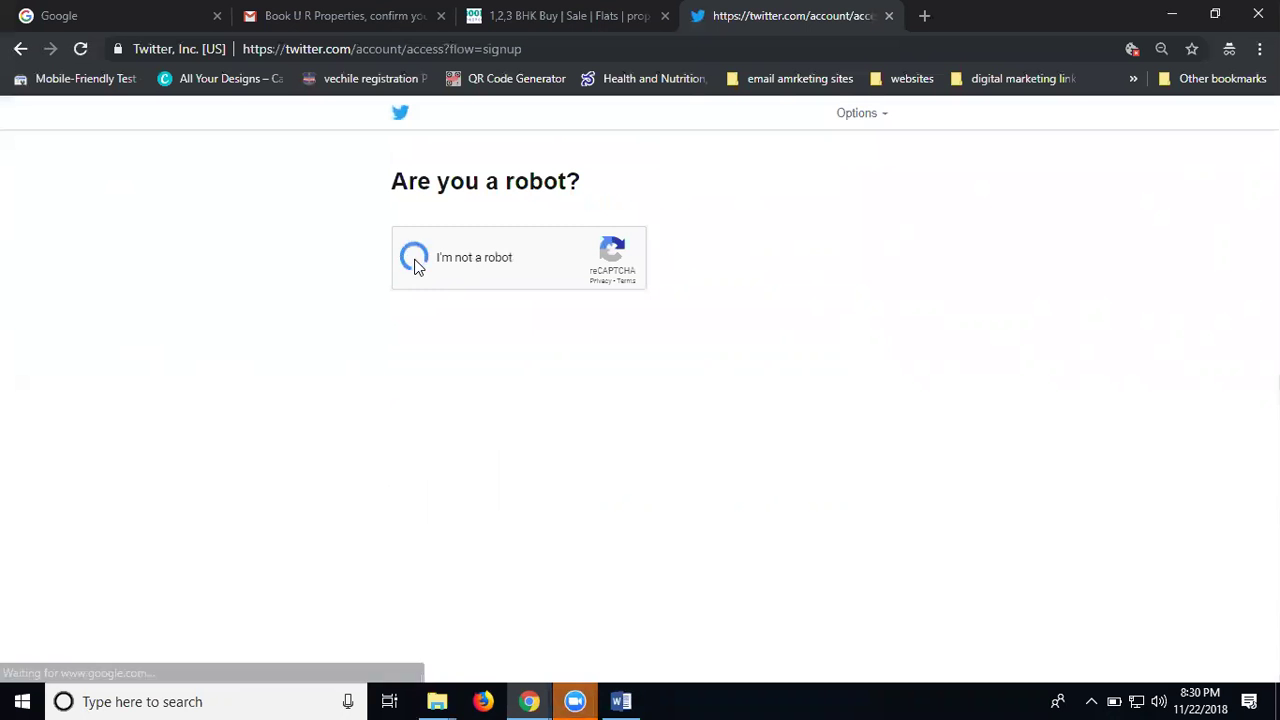
{"action": "left_click", "coordinate": [604, 284]}
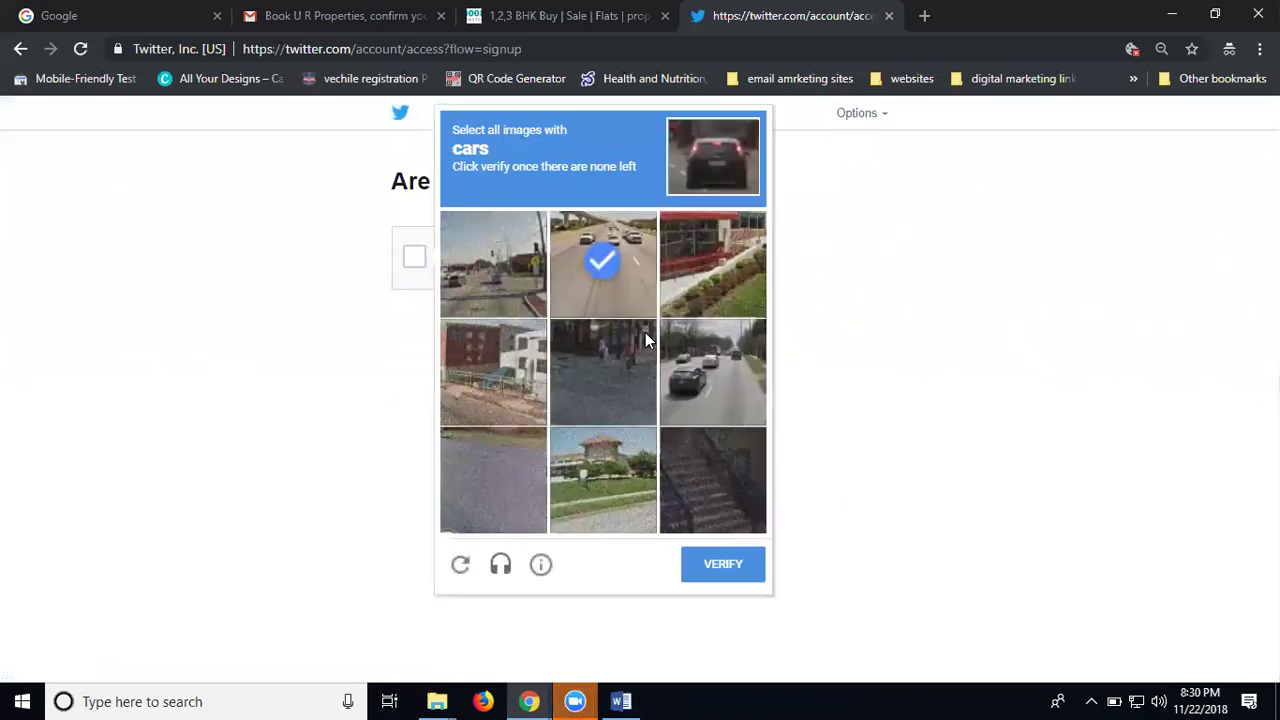
{"action": "left_click", "coordinate": [692, 368]}
{"action": "left_click", "coordinate": [491, 294]}
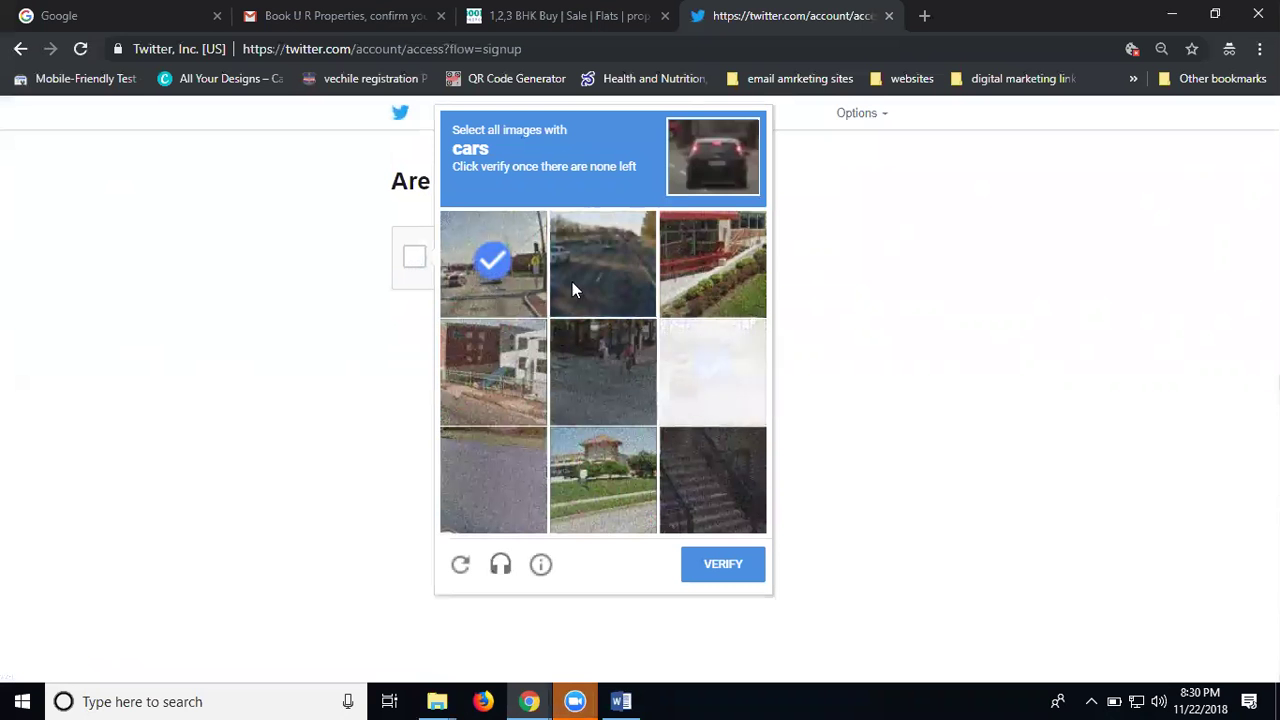
{"action": "left_click", "coordinate": [585, 278]}
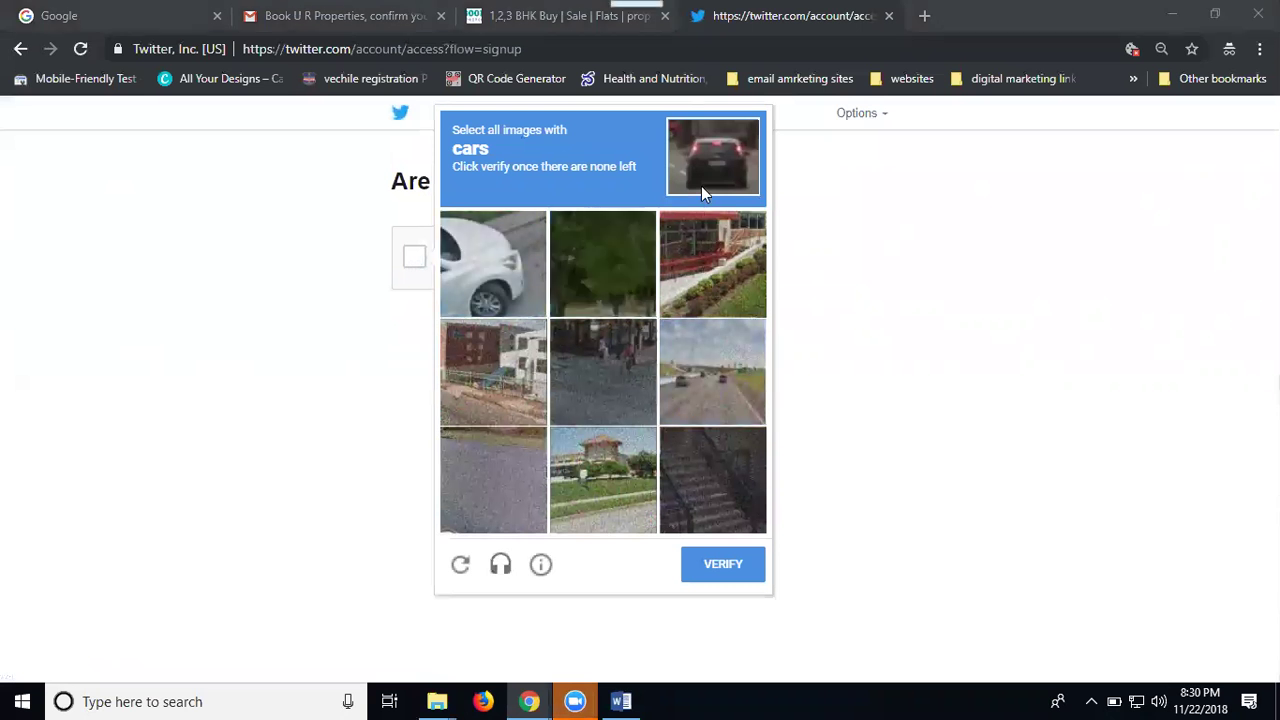
{"action": "left_click", "coordinate": [487, 270]}
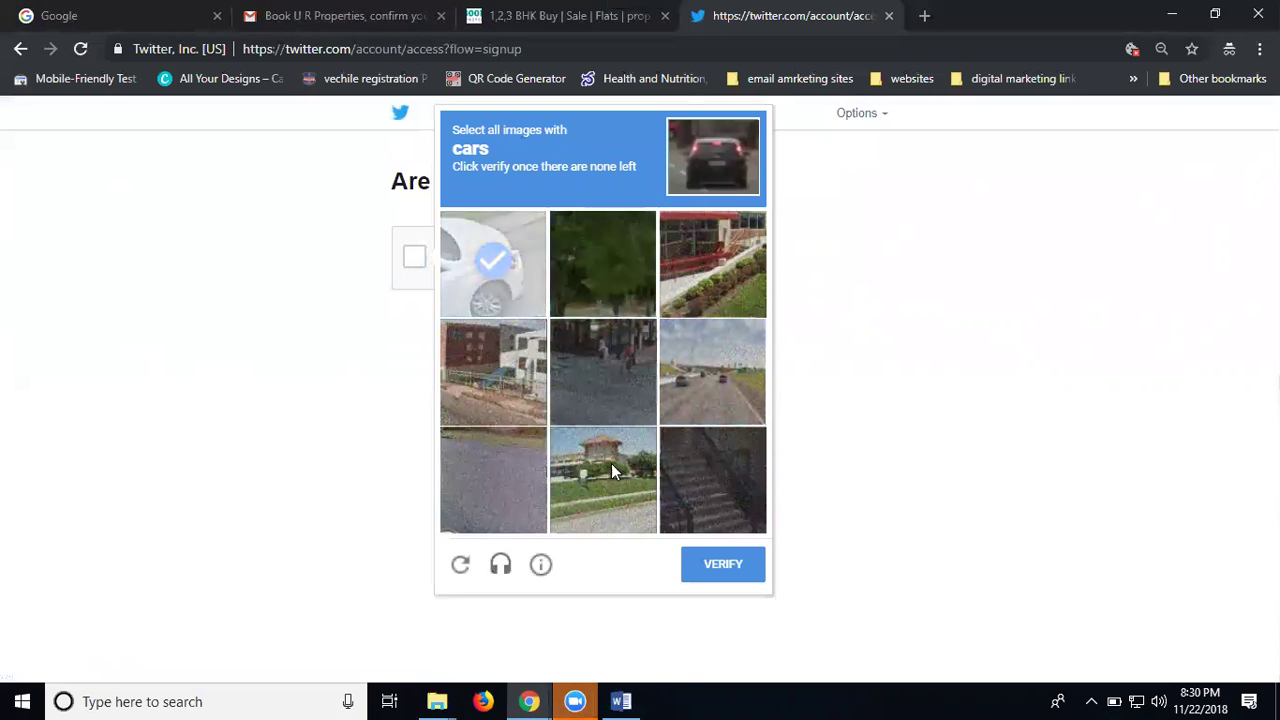
{"action": "left_click", "coordinate": [714, 373]}
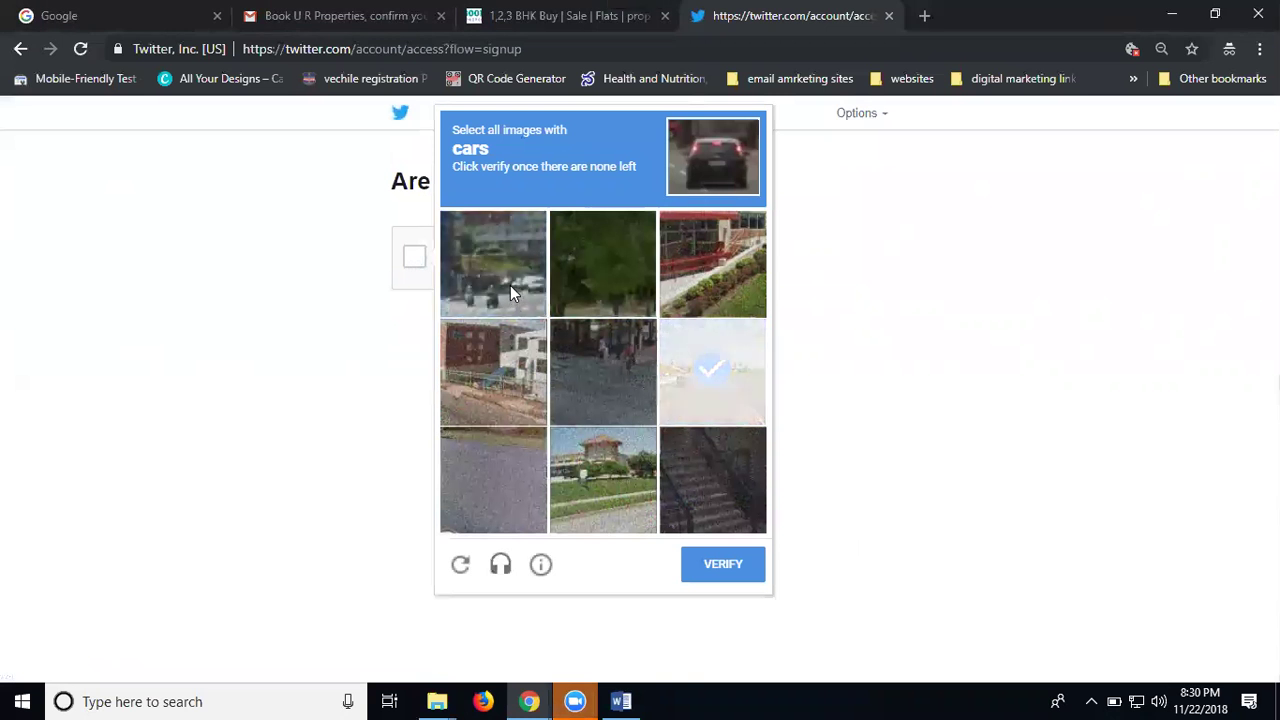
{"action": "left_click", "coordinate": [510, 285]}
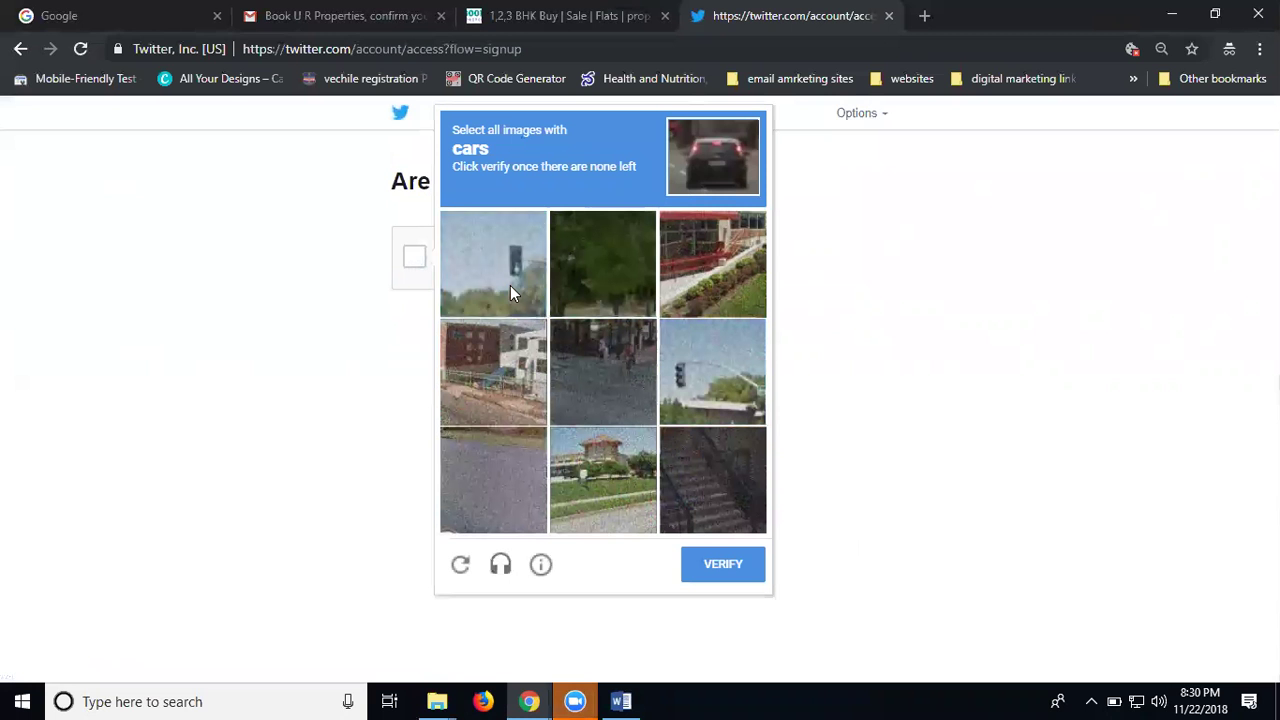
{"action": "left_click", "coordinate": [710, 563]}
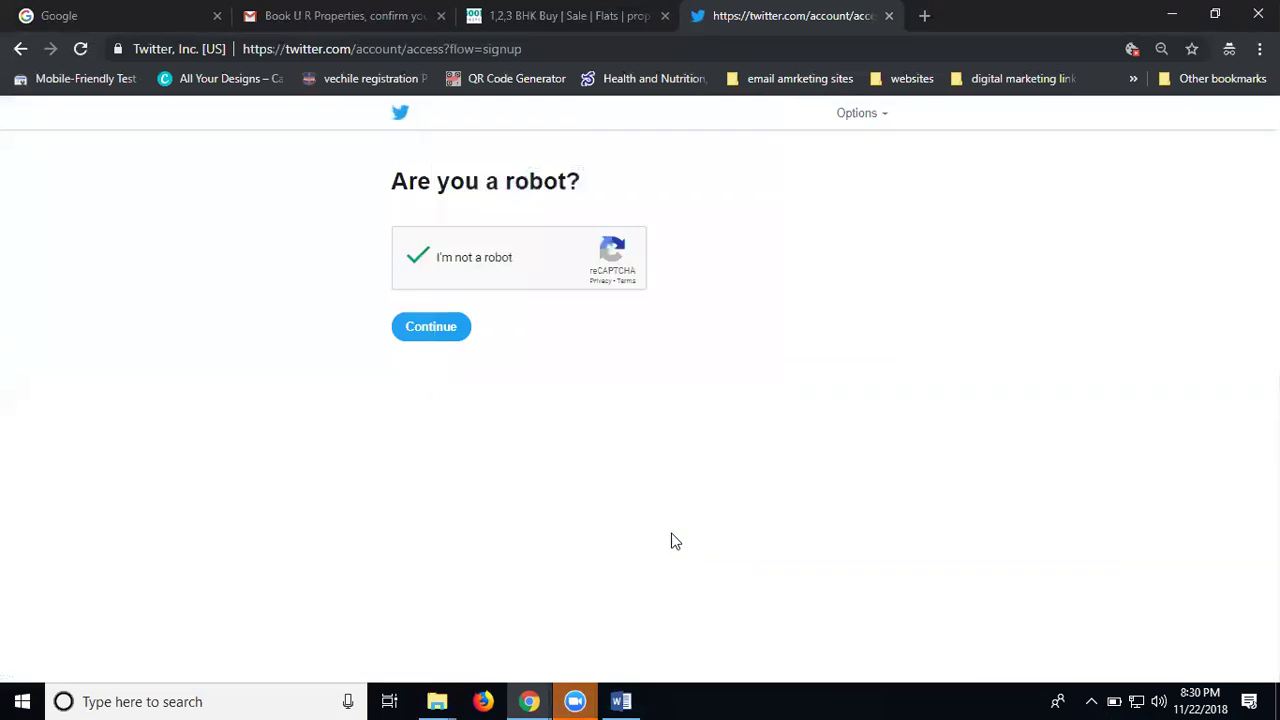
{"action": "left_click", "coordinate": [452, 333]}
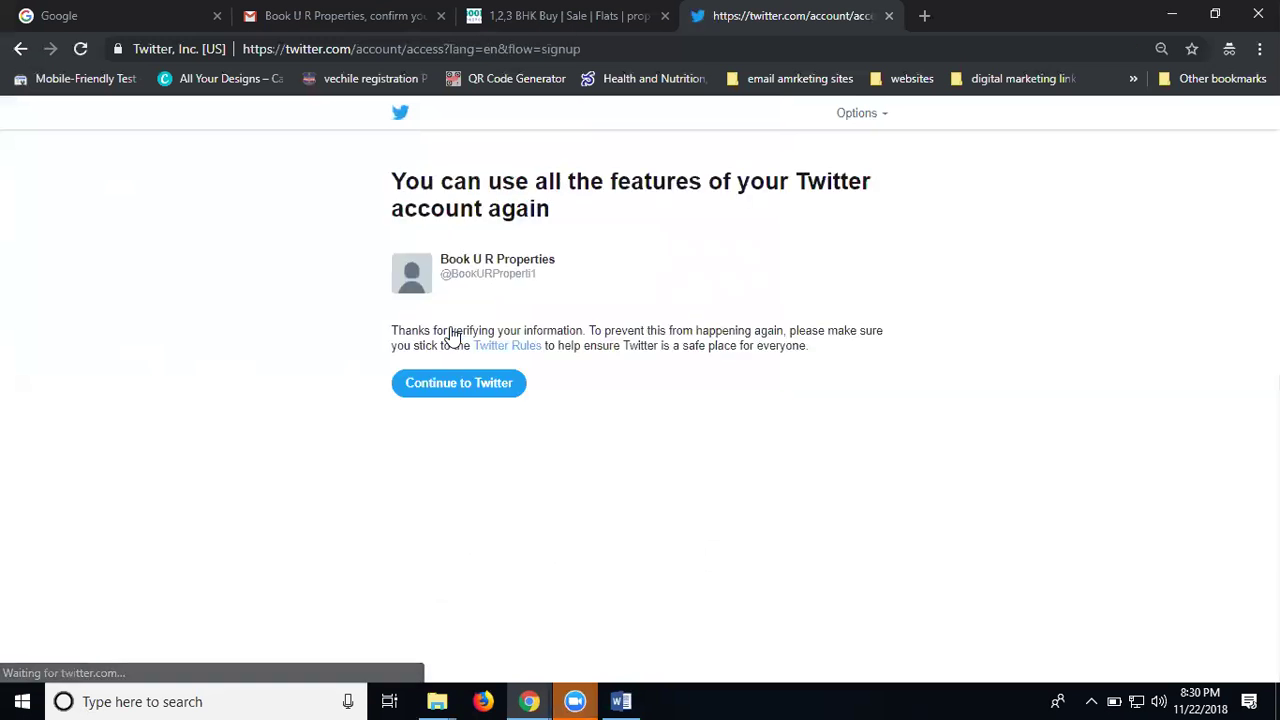
Return to Twitter and submit the pasted account password.
{"action": "left_click", "coordinate": [466, 388]}
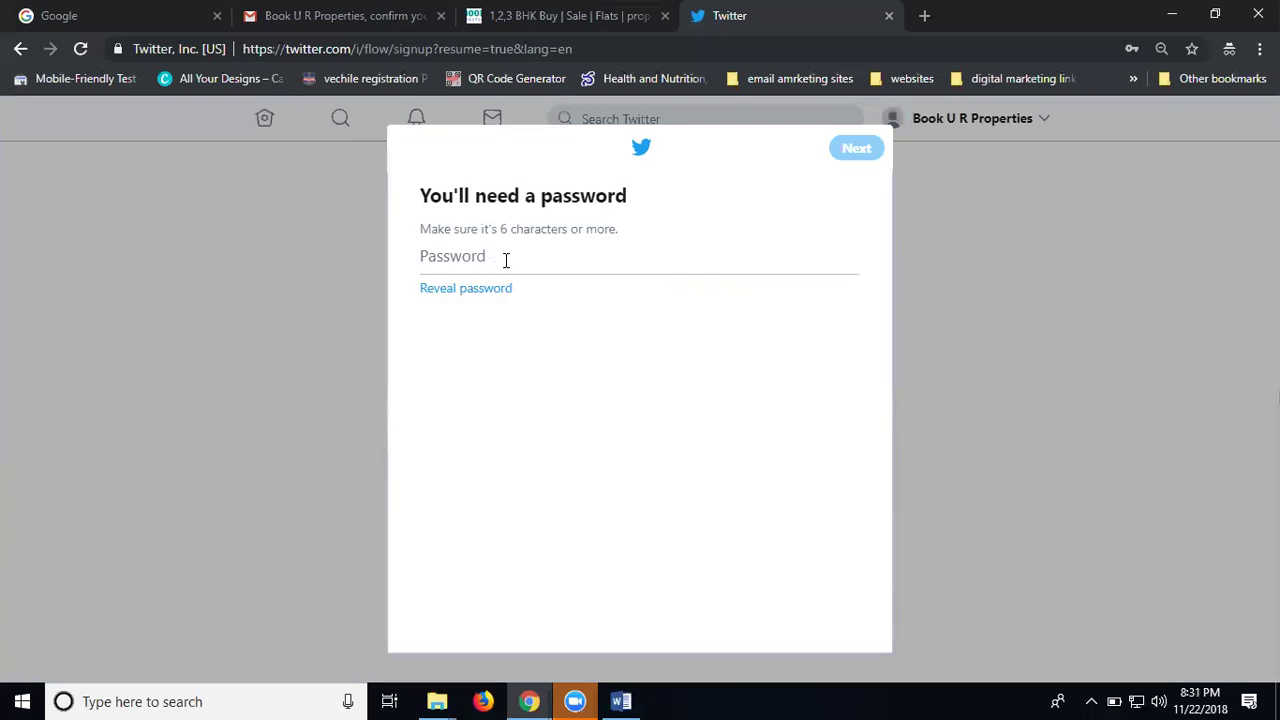
{"action": "left_click", "coordinate": [506, 260]}
{"action": "key", "text": "ctrl+v"}
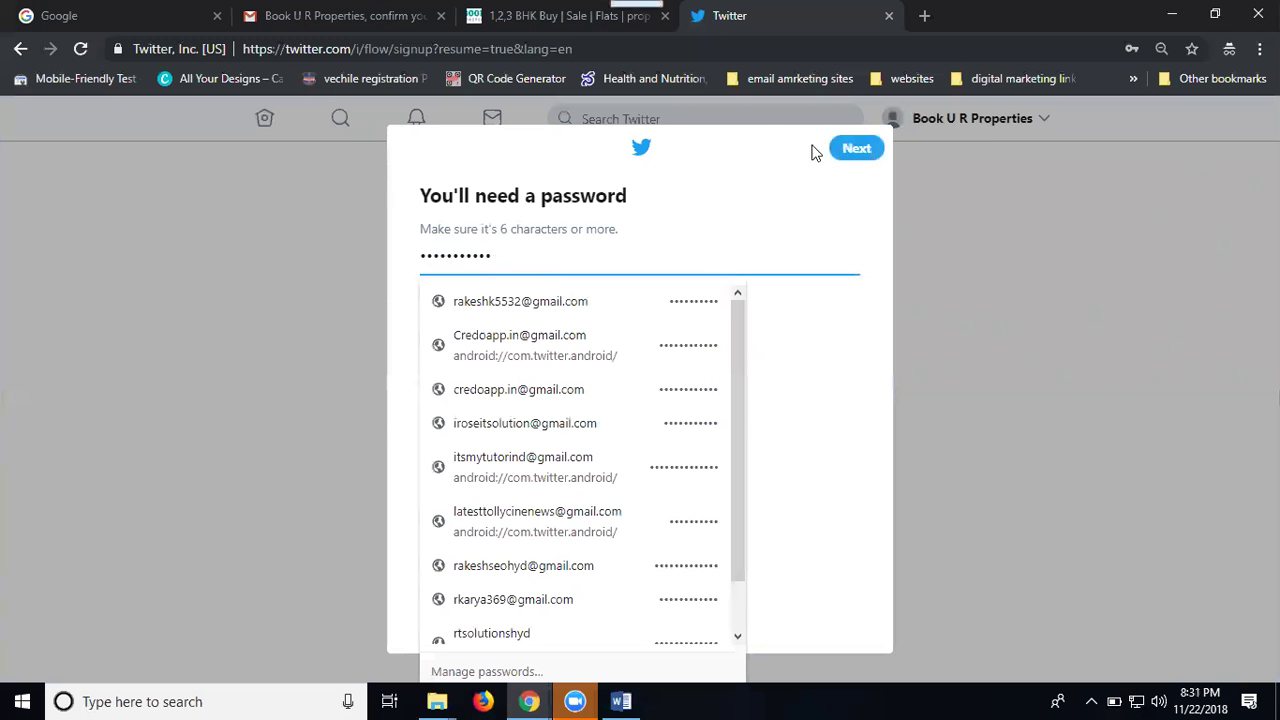
{"action": "left_click", "coordinate": [856, 152]}
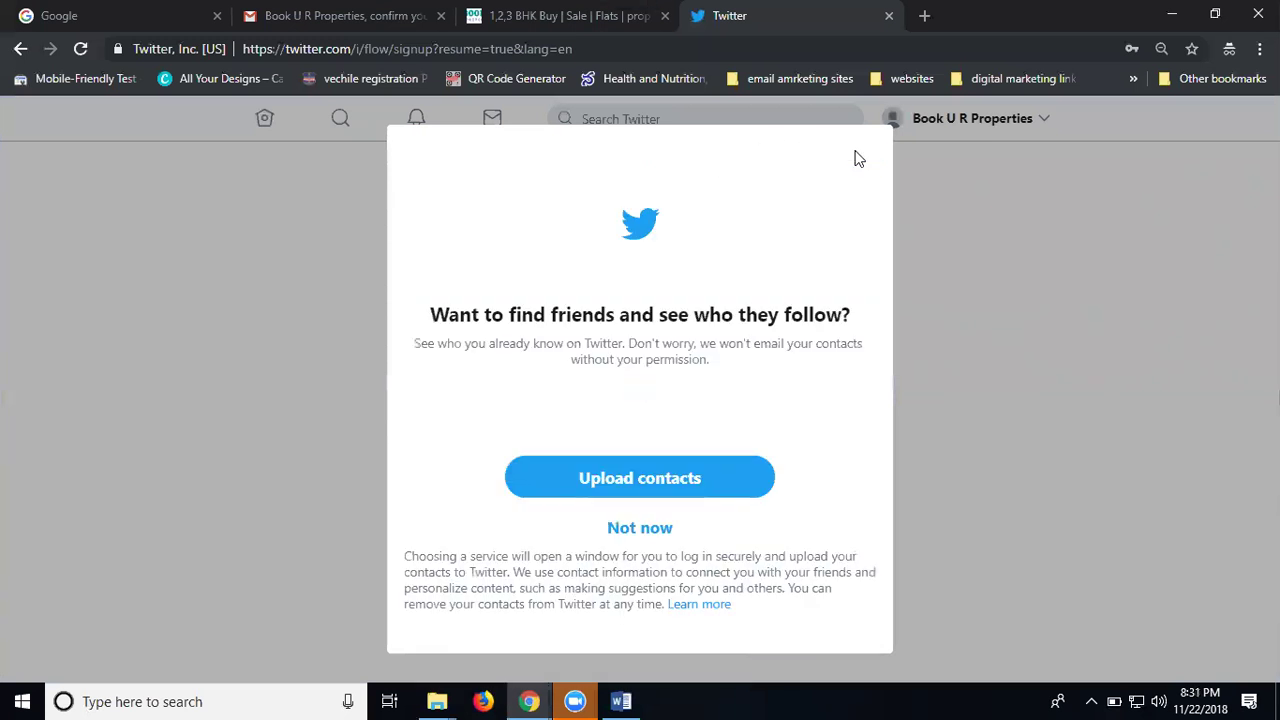
Skip uploading contacts and pick Business and Financial News as an interest.
{"action": "left_click", "coordinate": [641, 530]}
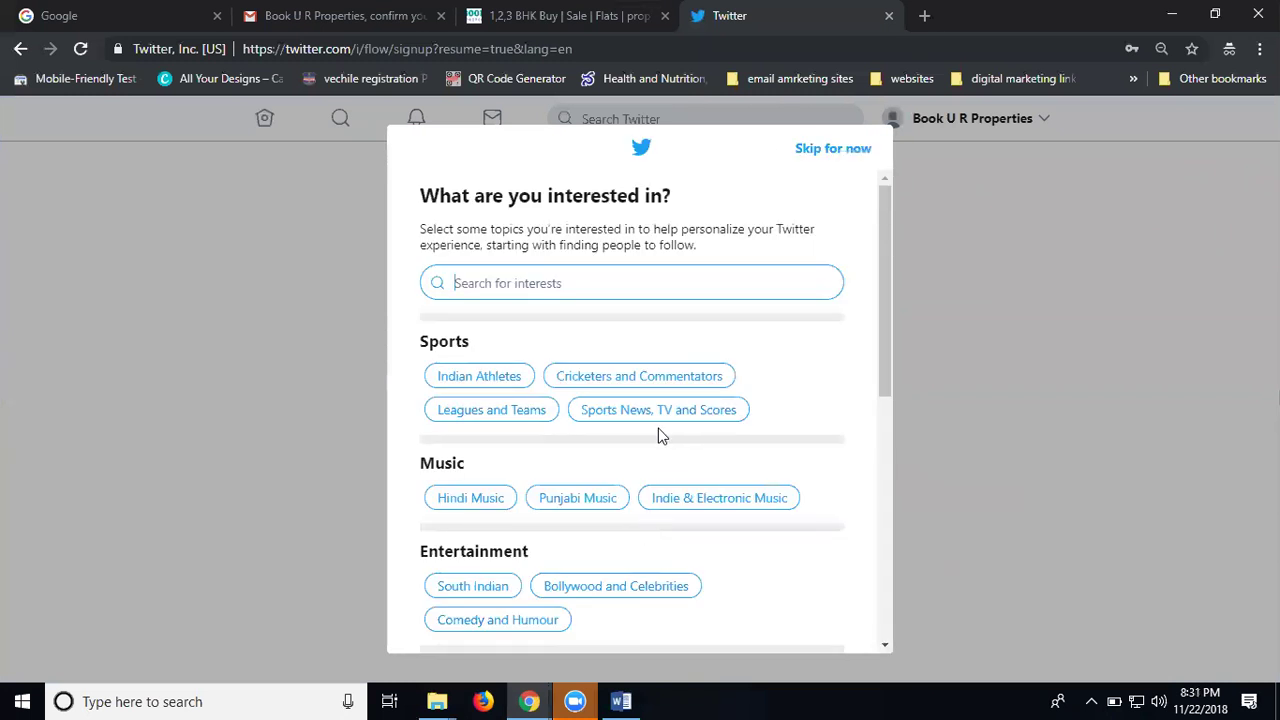
{"action": "scroll", "coordinate": [787, 337], "scroll_direction": "down", "scroll_amount": 2}
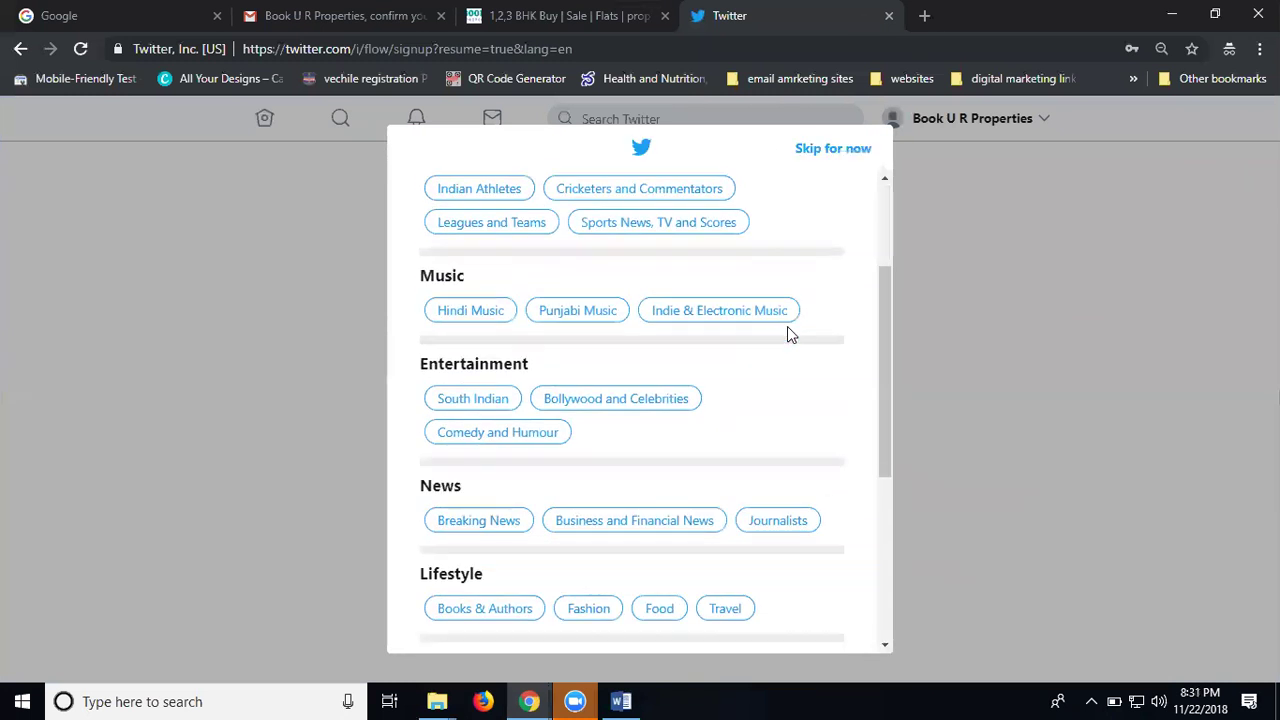
{"action": "scroll", "coordinate": [593, 330], "scroll_direction": "down", "scroll_amount": 2}
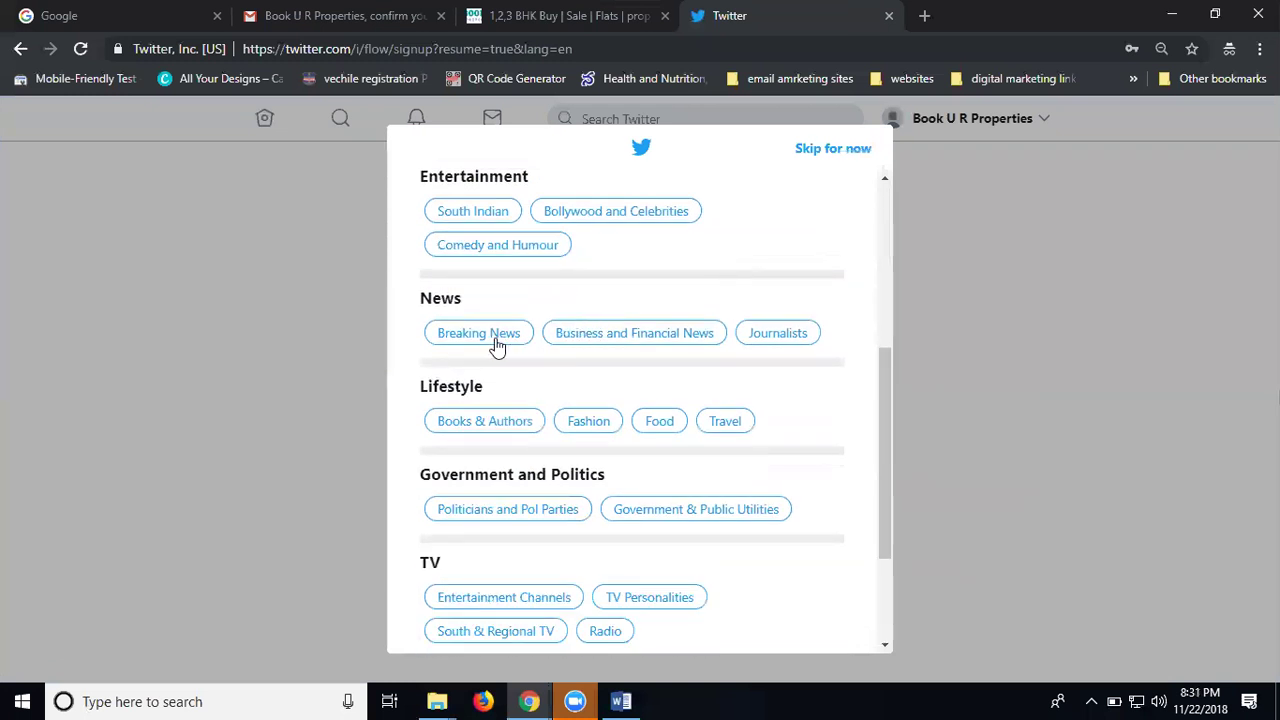
{"action": "left_click", "coordinate": [600, 340]}
{"action": "scroll", "coordinate": [505, 355], "scroll_direction": "down", "scroll_amount": 2}
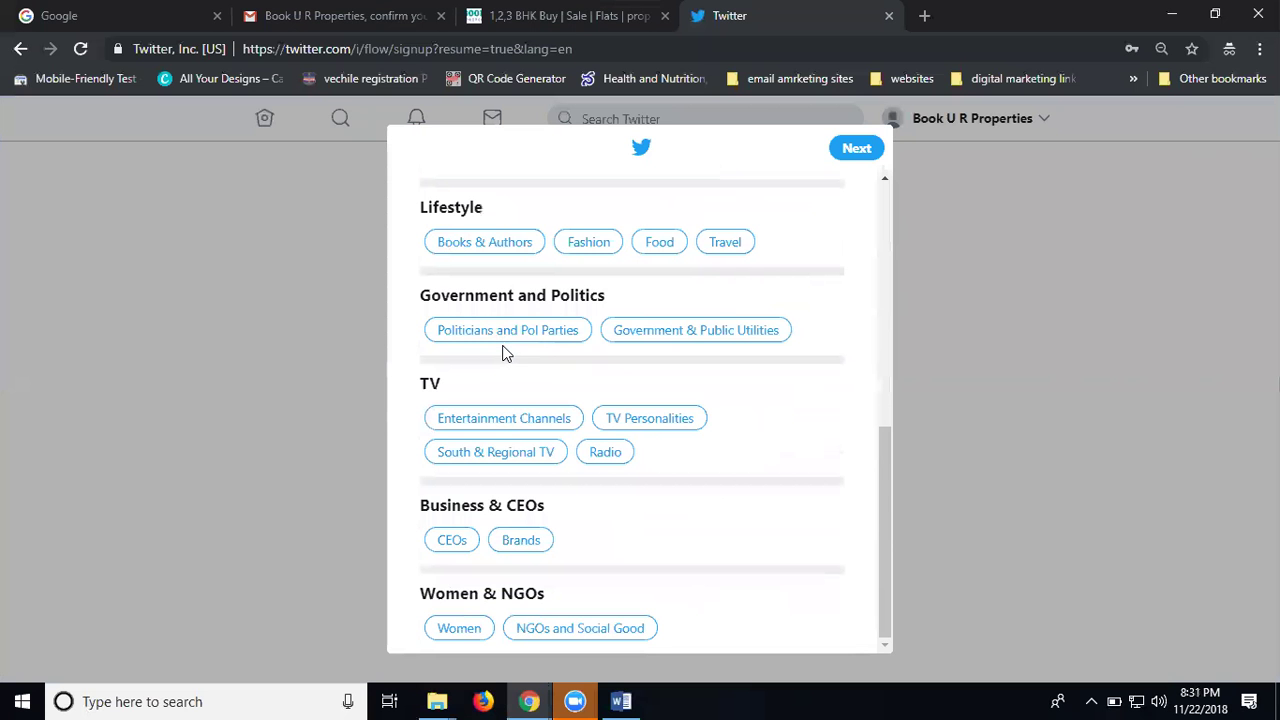
Add CEOs and Brands as interests.
{"action": "left_click", "coordinate": [450, 540]}
{"action": "left_click", "coordinate": [516, 542]}
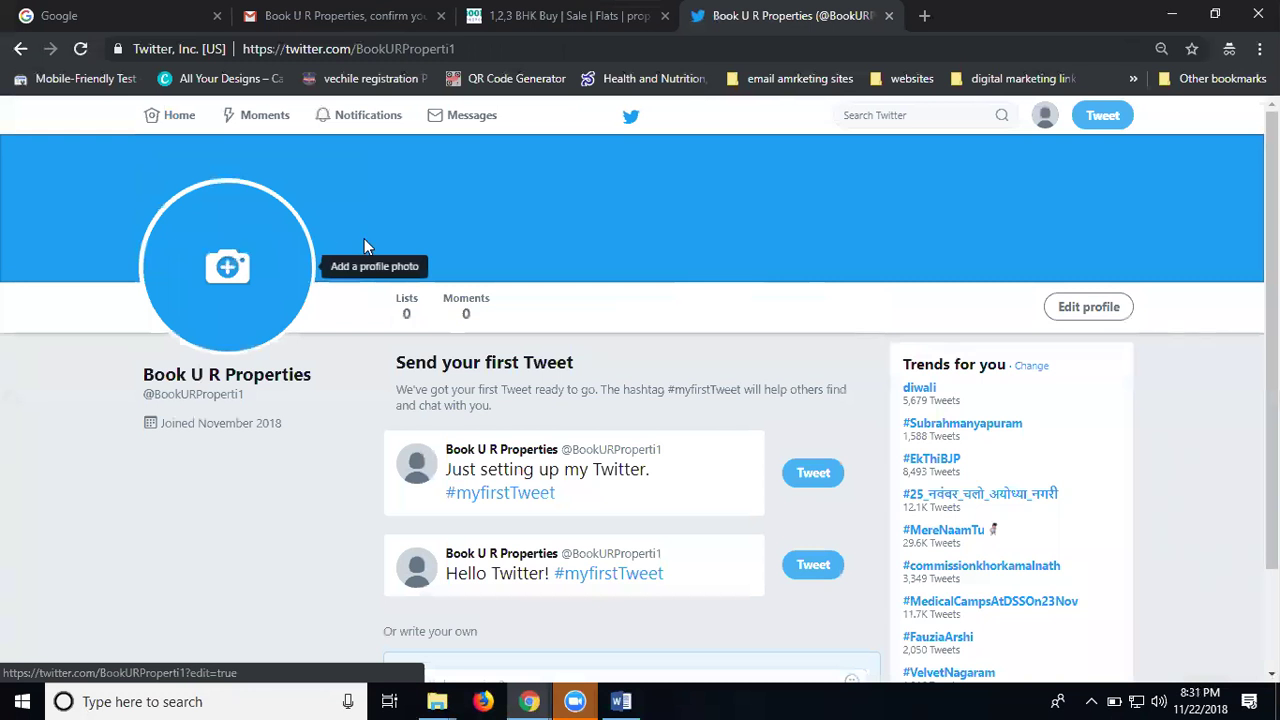
Upload the book ur properties logo from final projects as the profile photo.
{"action": "left_click", "coordinate": [1108, 314]}
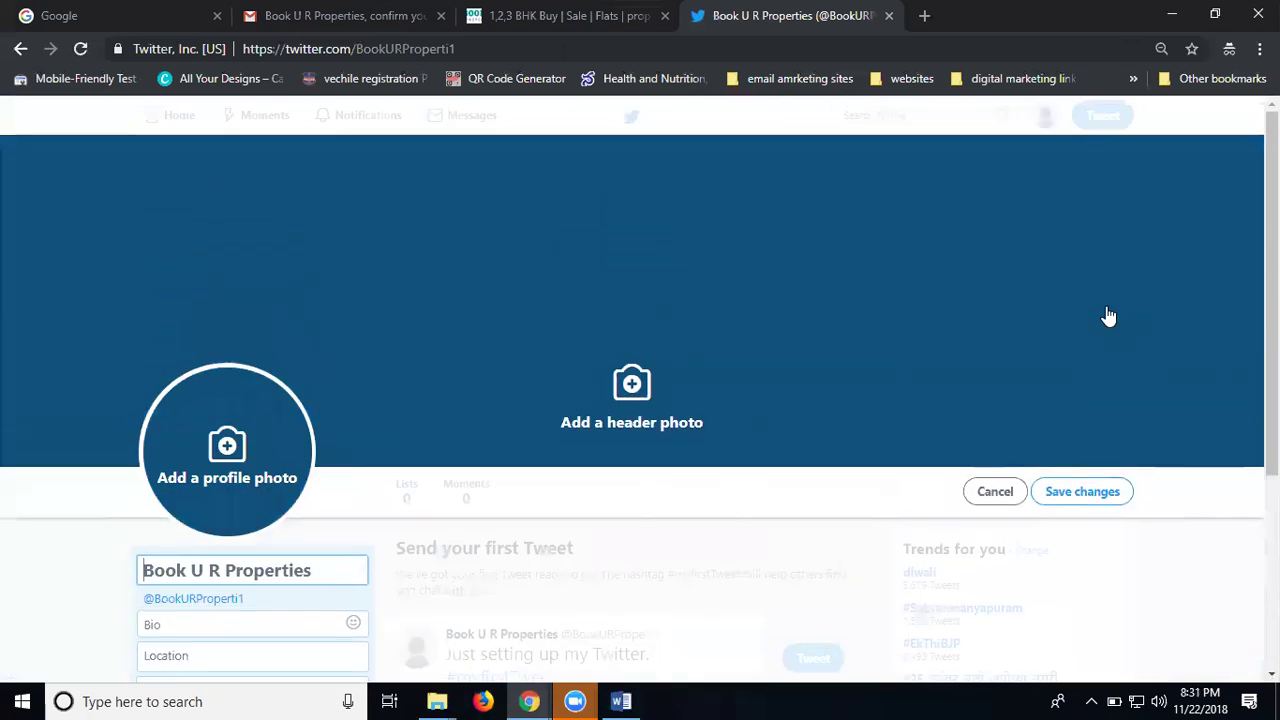
{"action": "left_click", "coordinate": [237, 480]}
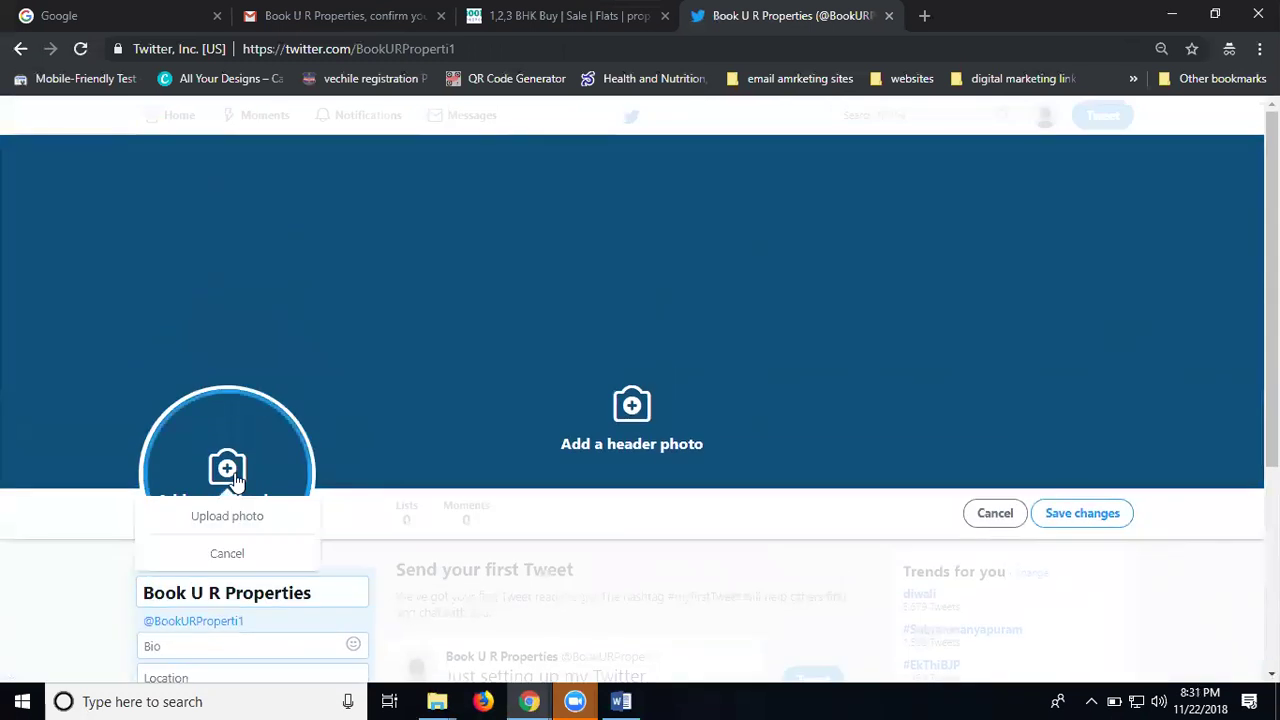
{"action": "left_click", "coordinate": [224, 517]}
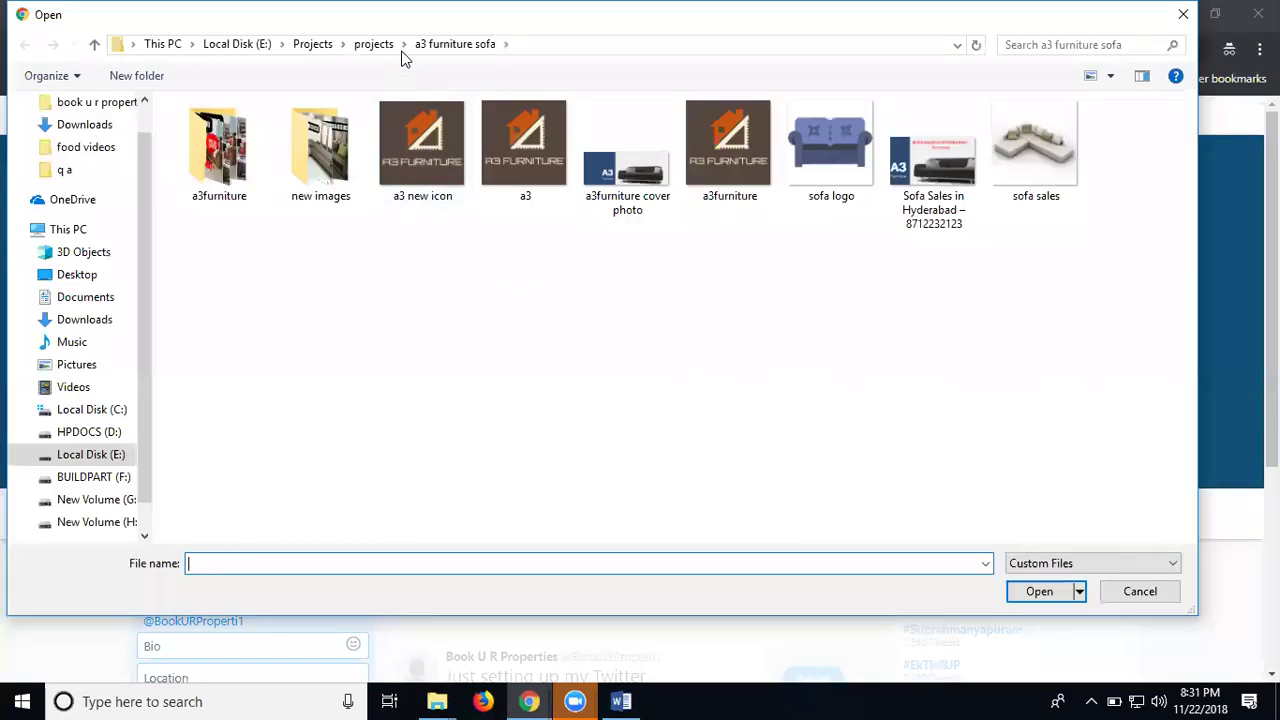
{"action": "left_click", "coordinate": [385, 48]}
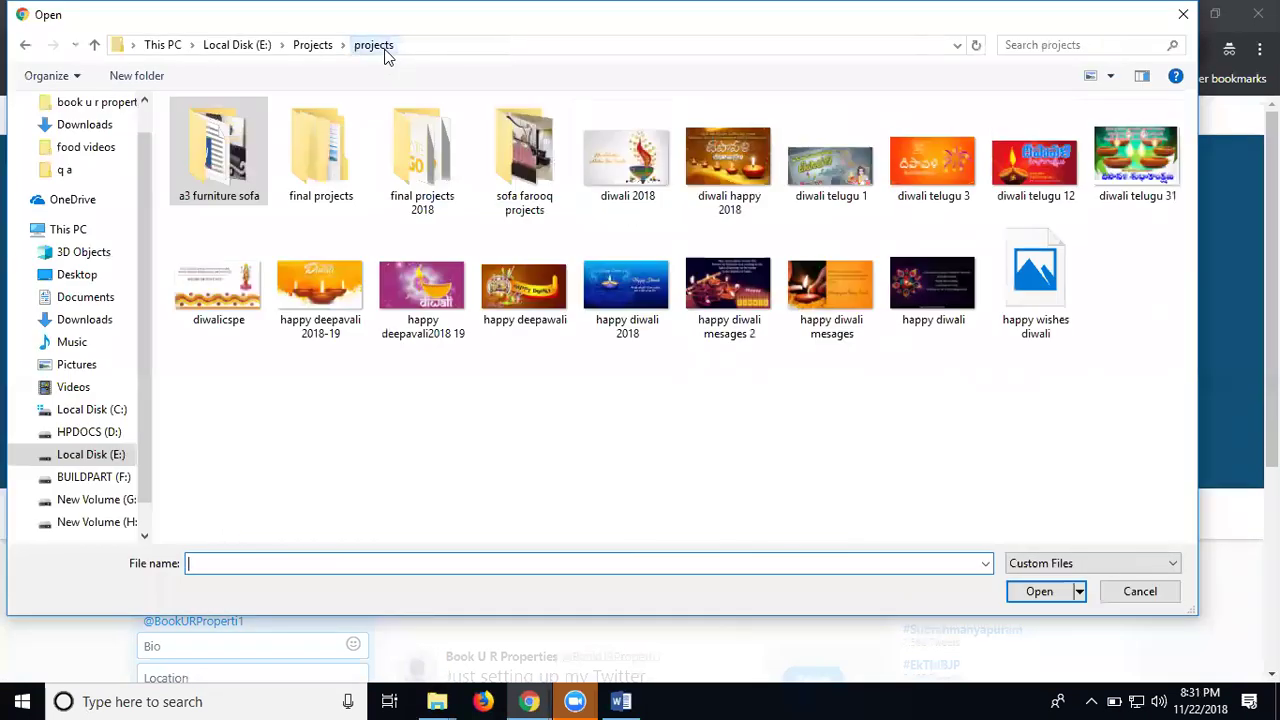
{"action": "double_click", "coordinate": [315, 145]}
{"action": "double_click", "coordinate": [497, 173]}
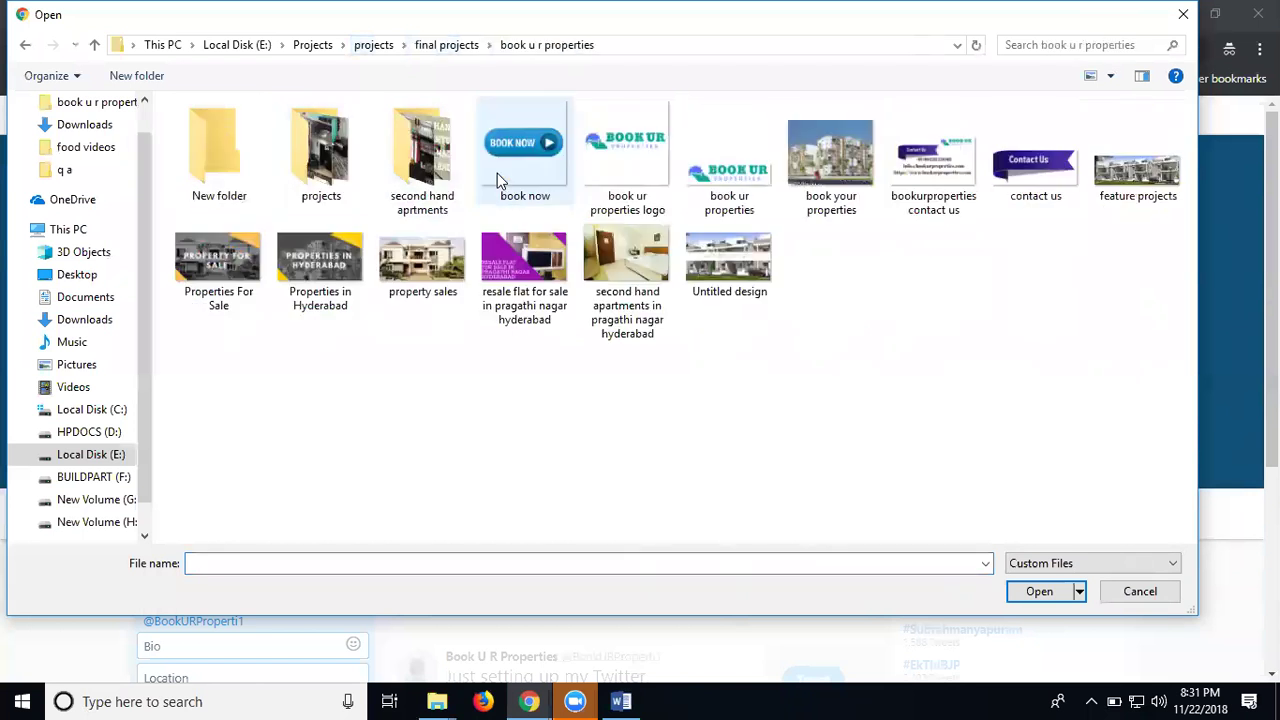
{"action": "double_click", "coordinate": [634, 168]}
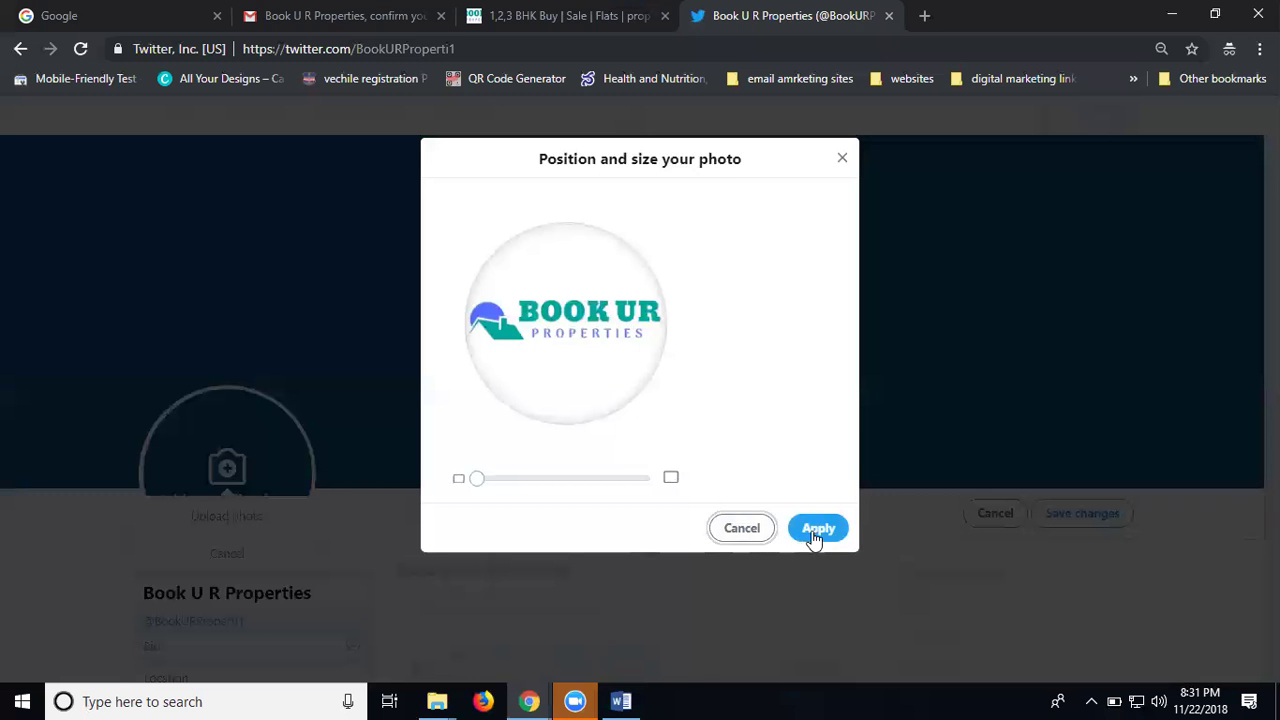
{"action": "left_click", "coordinate": [816, 532]}
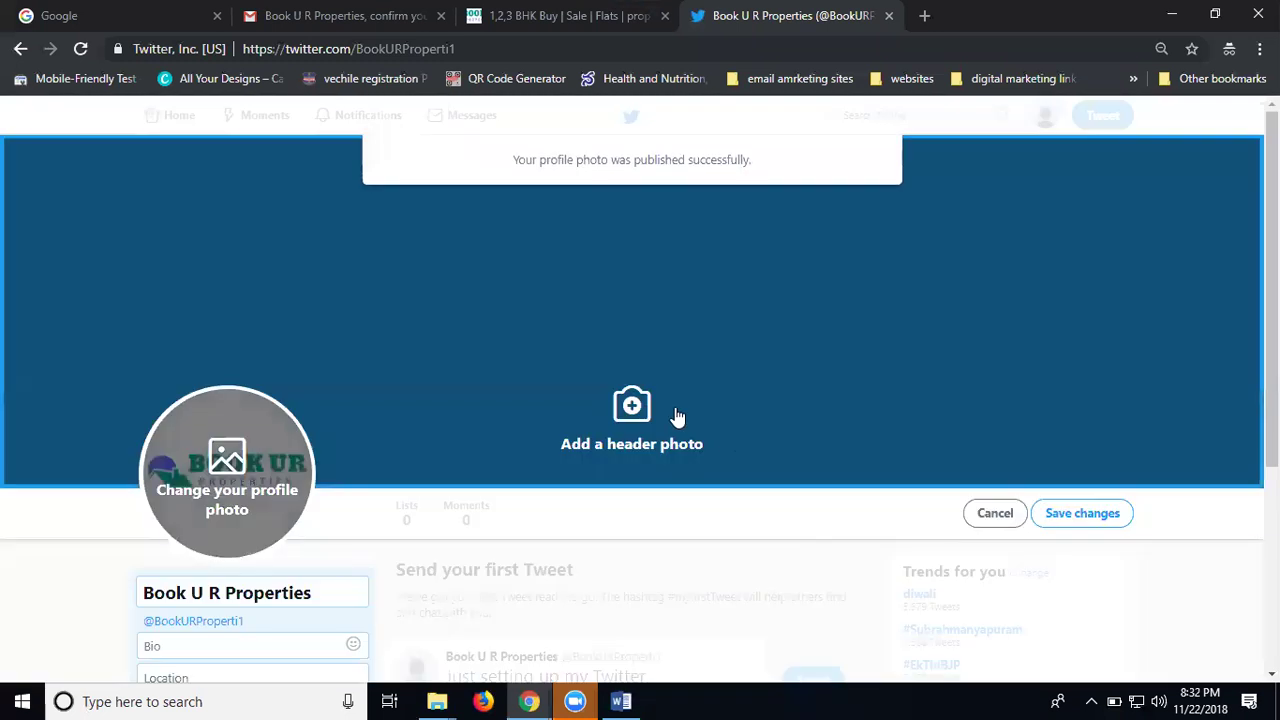
Apply the 'Untitled design' Featured Projects banner as header, then select the website's address.
{"action": "left_click", "coordinate": [632, 406]}
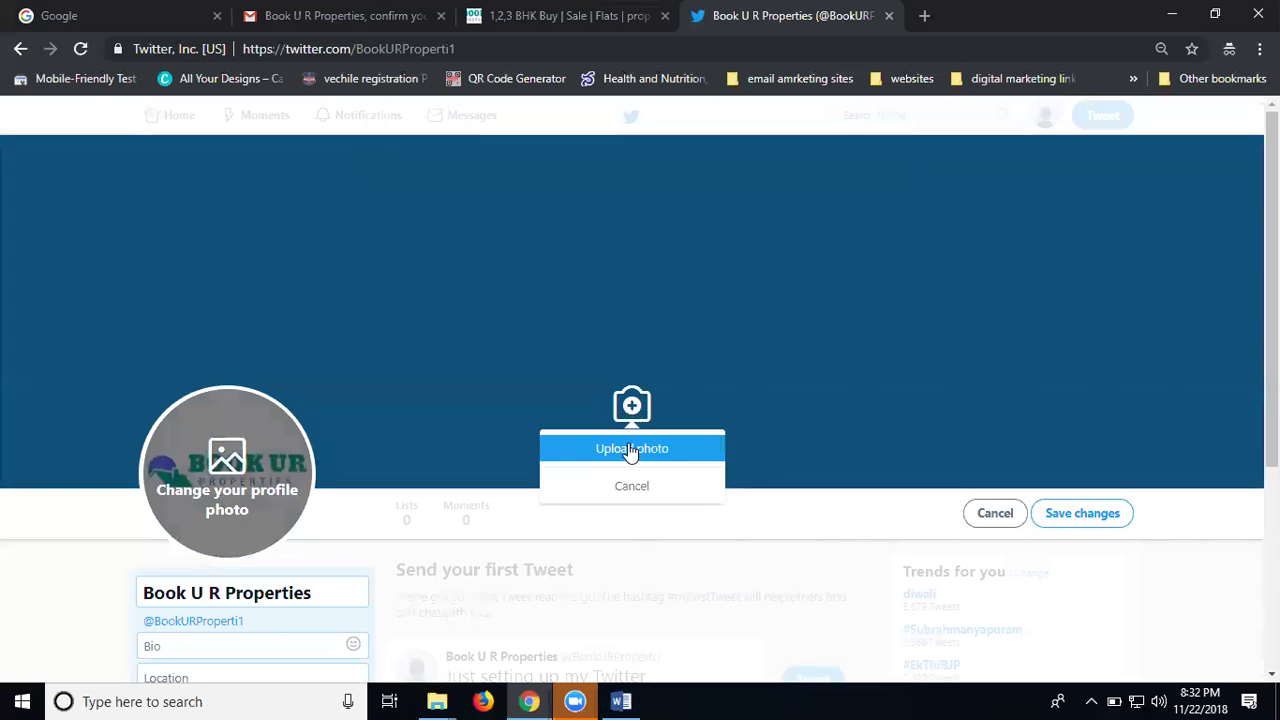
{"action": "left_click", "coordinate": [630, 450]}
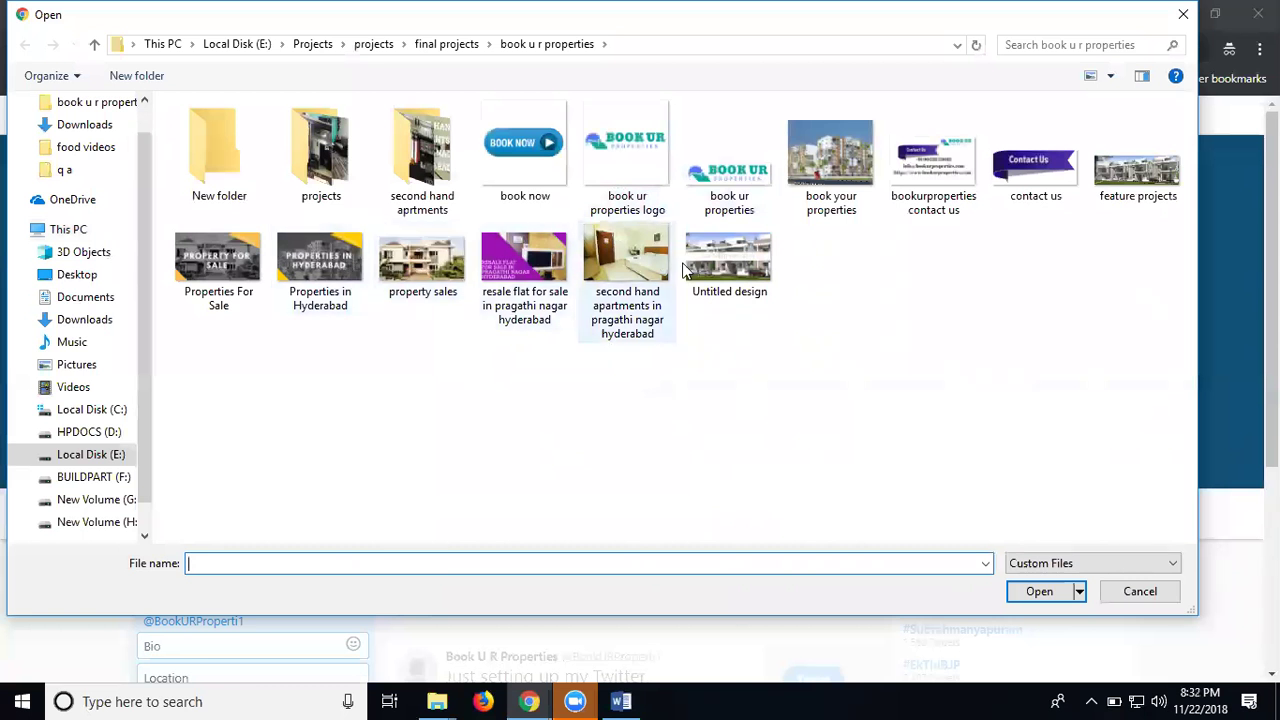
{"action": "double_click", "coordinate": [742, 262]}
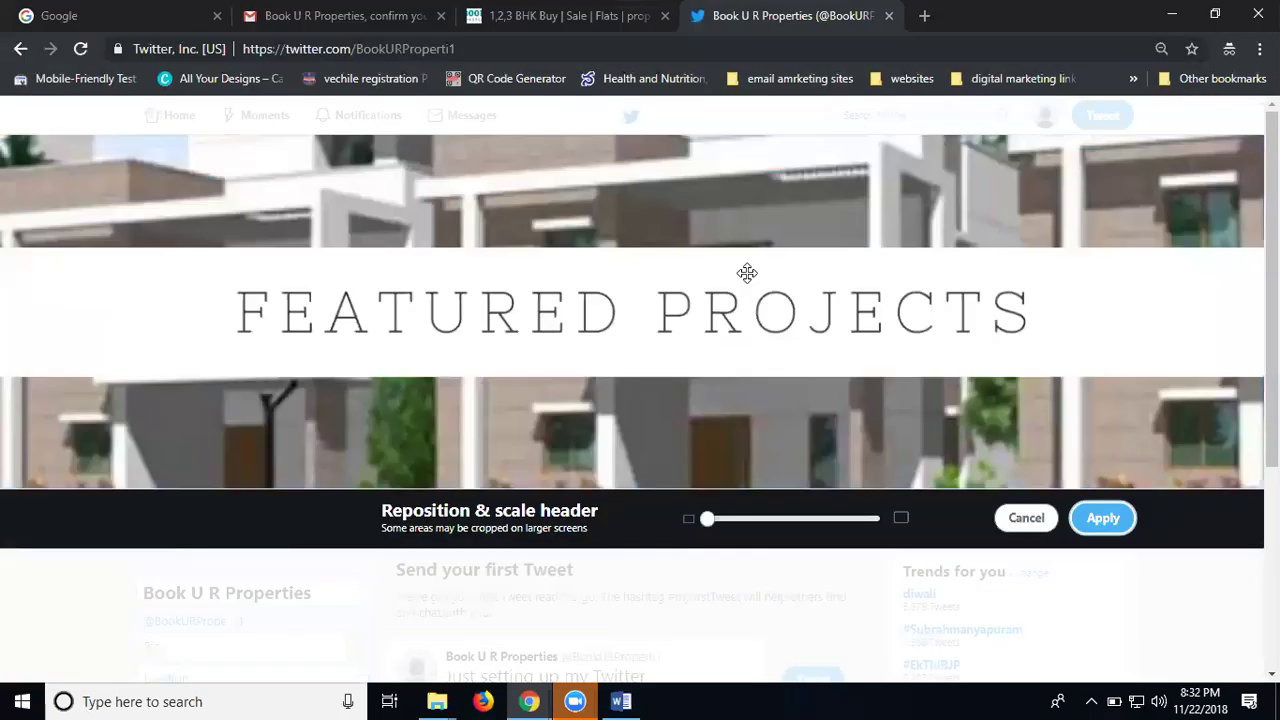
{"action": "left_click", "coordinate": [1106, 519]}
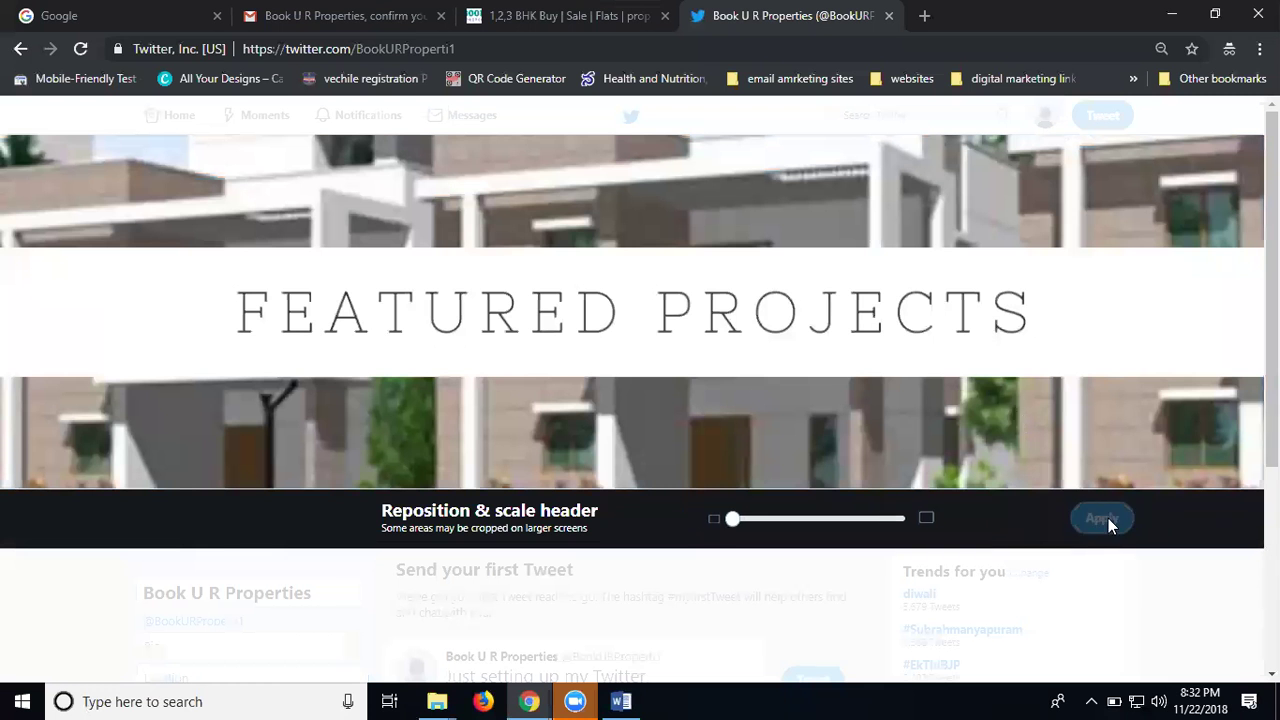
{"action": "left_click", "coordinate": [538, 12]}
{"action": "triple_click", "coordinate": [331, 48]}
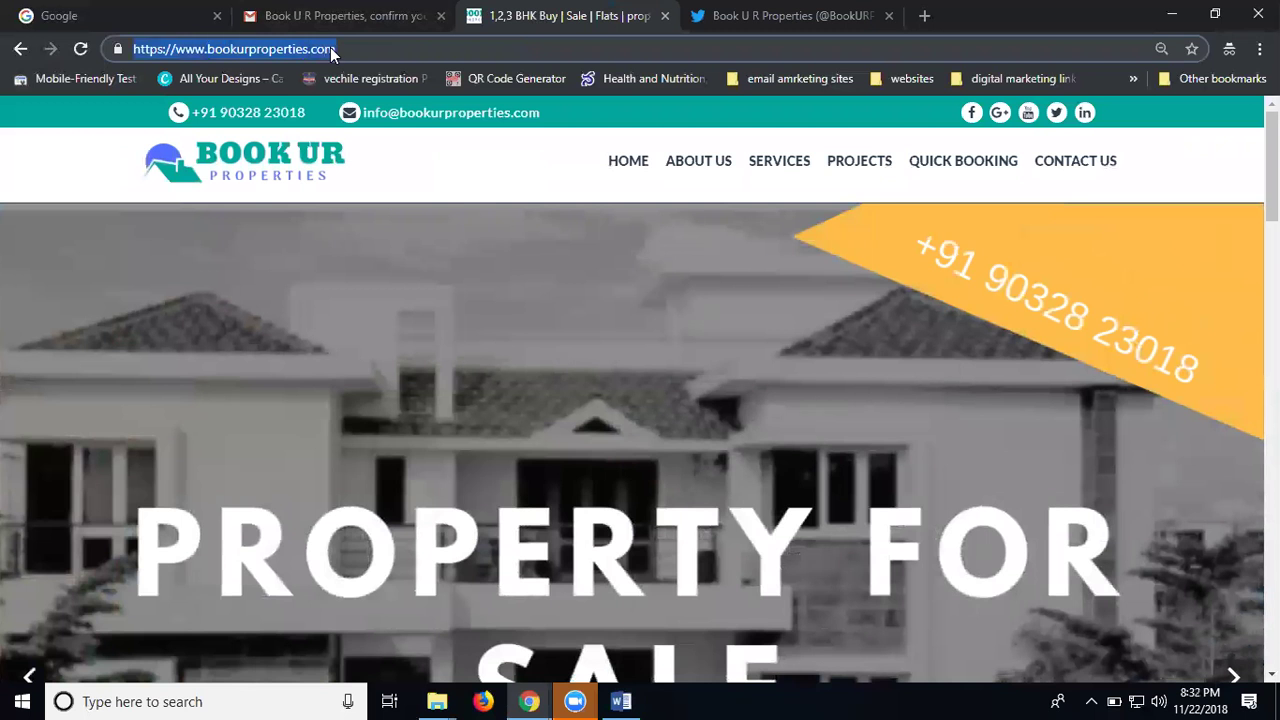
{"action": "left_click", "coordinate": [786, 14]}
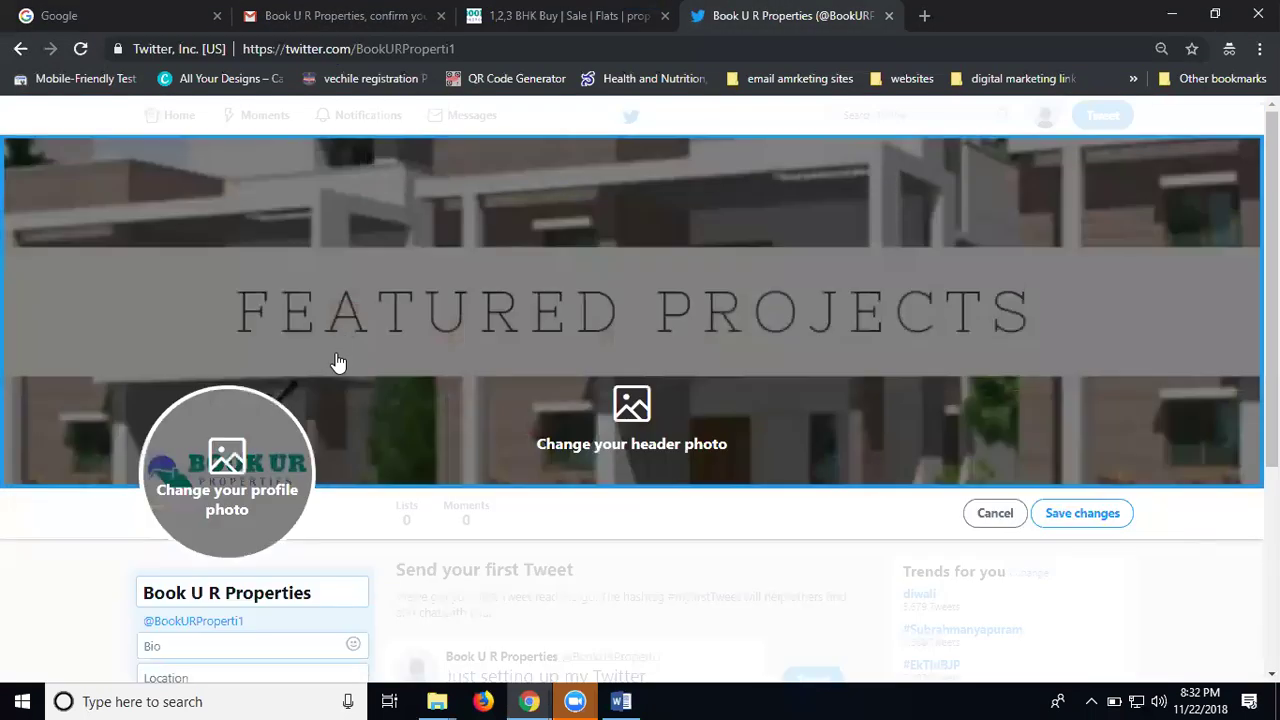
{"action": "scroll", "coordinate": [337, 355], "scroll_direction": "down", "scroll_amount": 3}
{"action": "left_click", "coordinate": [197, 424]}
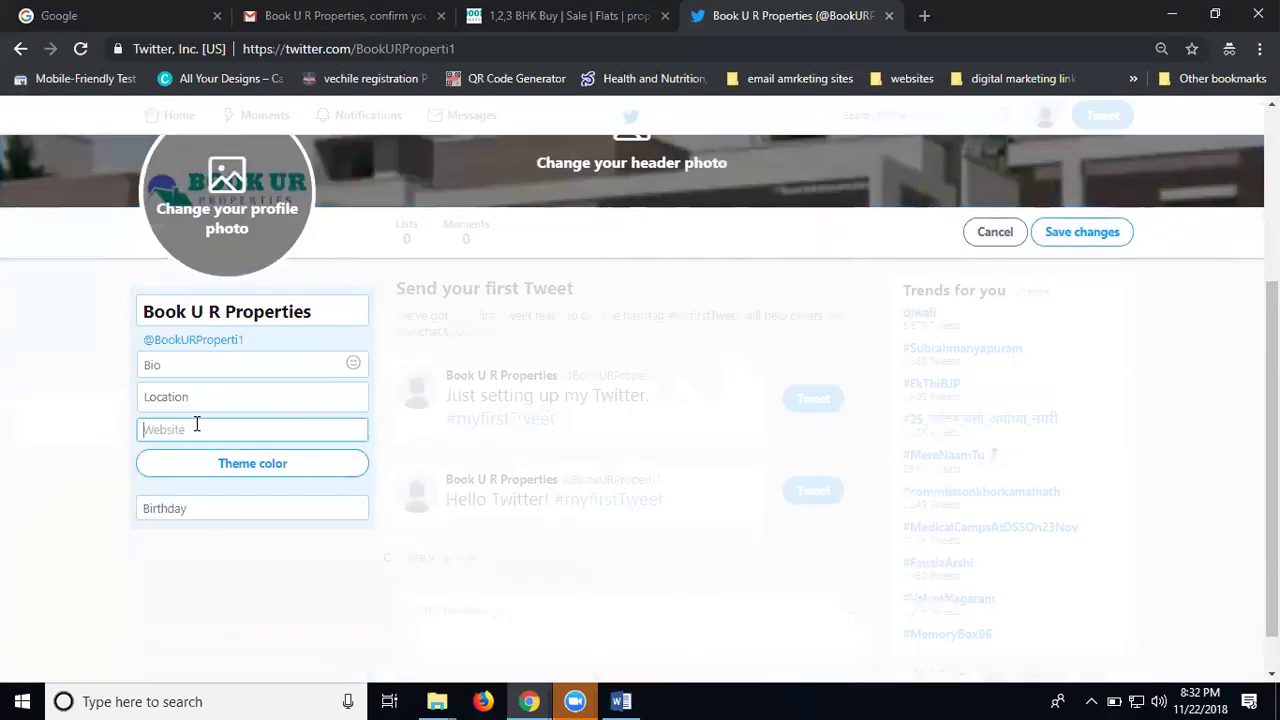
{"action": "type", "text": "https://www.bookurproperties.com/"}
{"action": "left_click", "coordinate": [193, 395]}
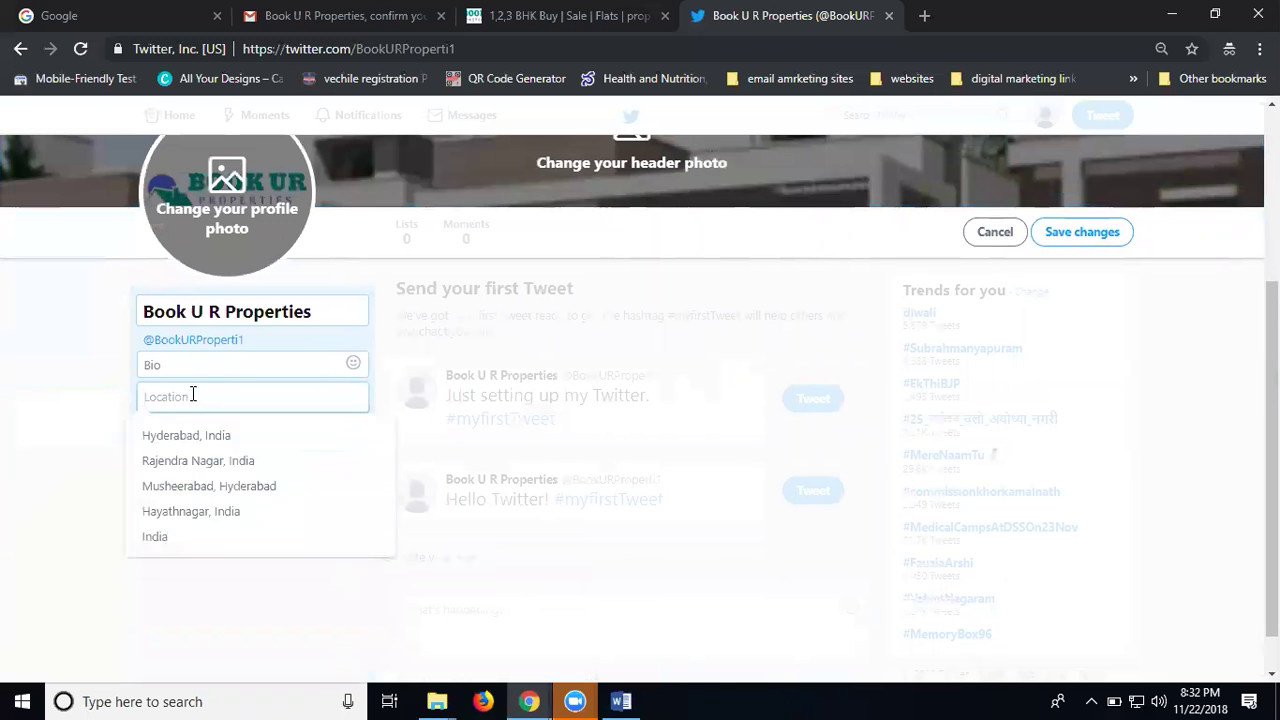
{"action": "left_click", "coordinate": [194, 435]}
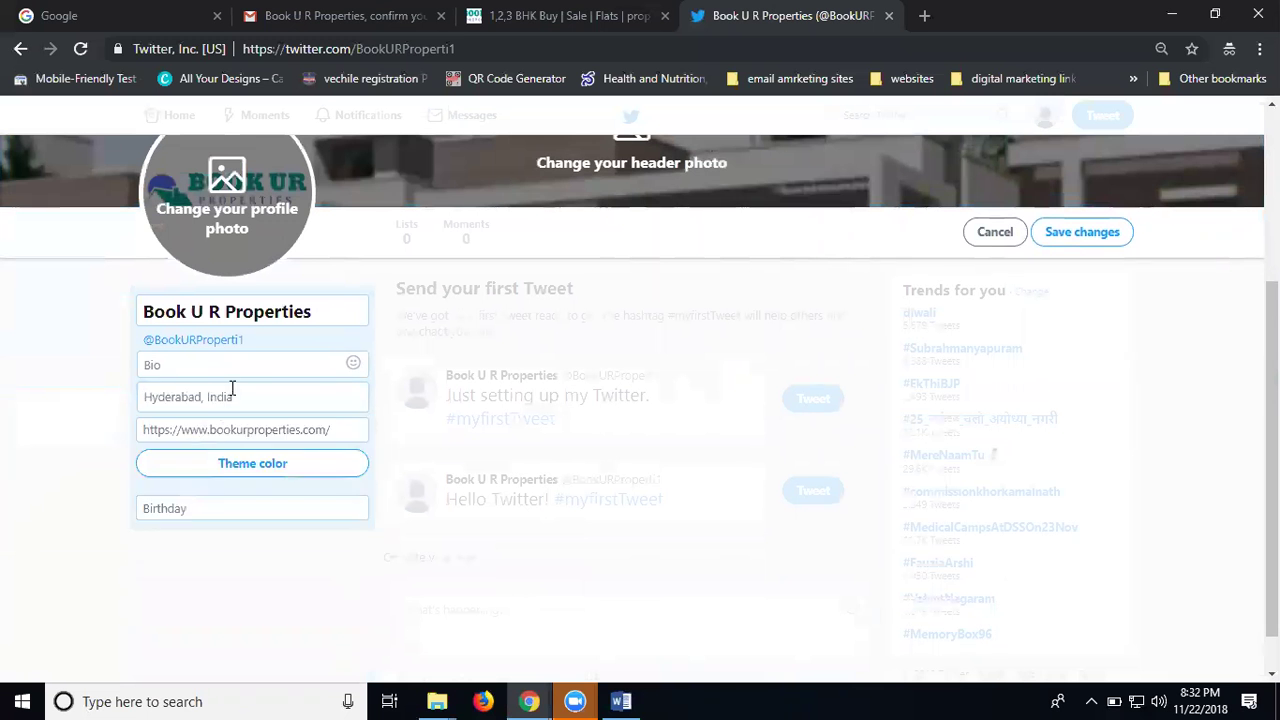
Open desc.txt from the book u r properties folder and copy its description text.
{"action": "left_click", "coordinate": [437, 701]}
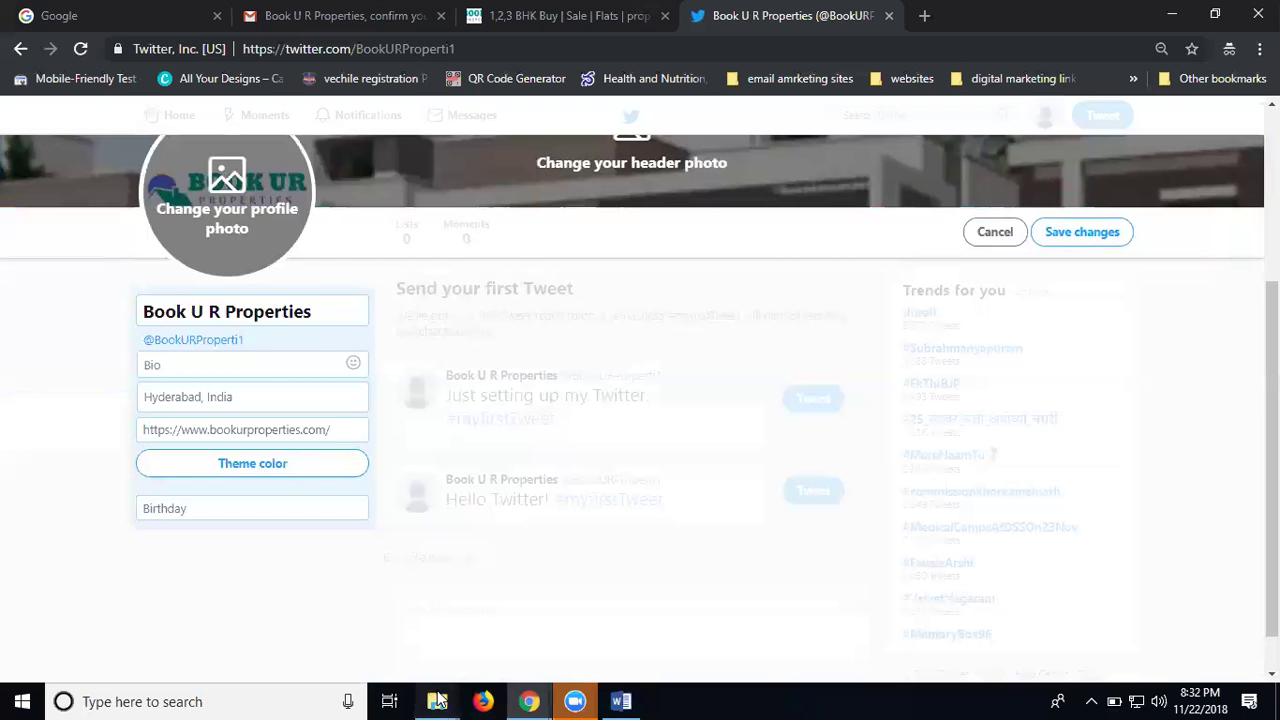
{"action": "left_click", "coordinate": [398, 637]}
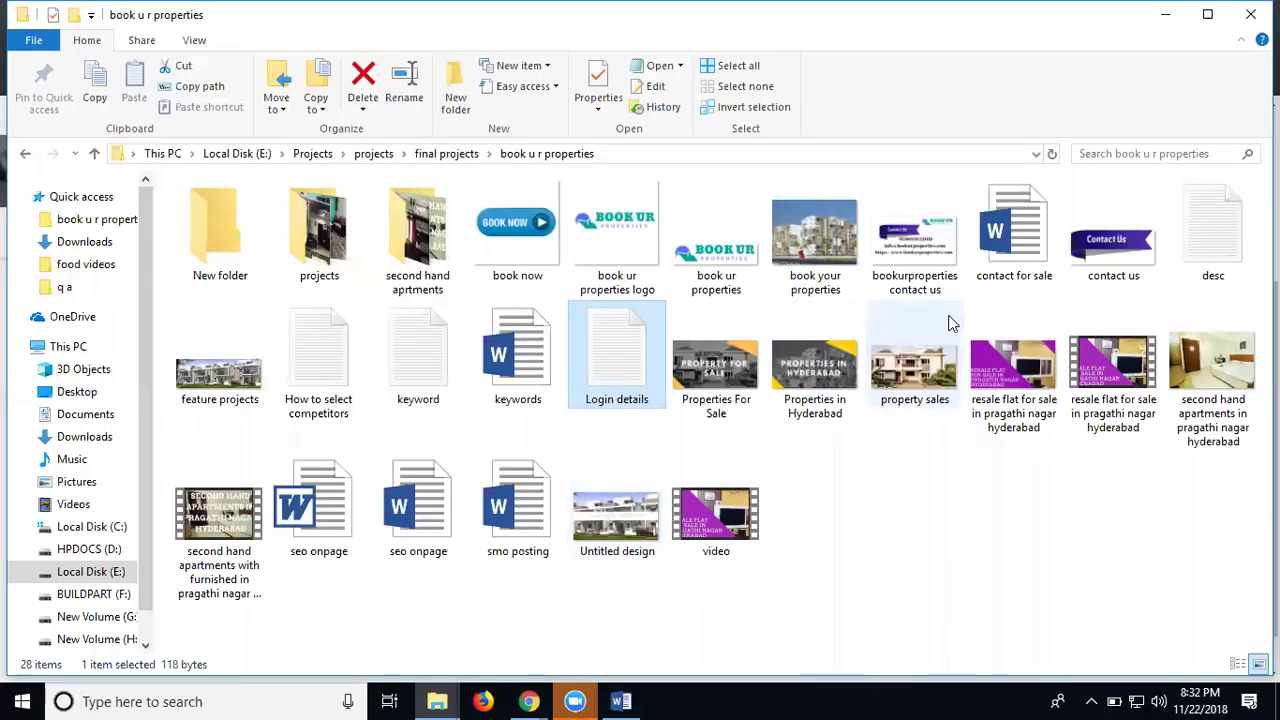
{"action": "double_click", "coordinate": [1220, 237]}
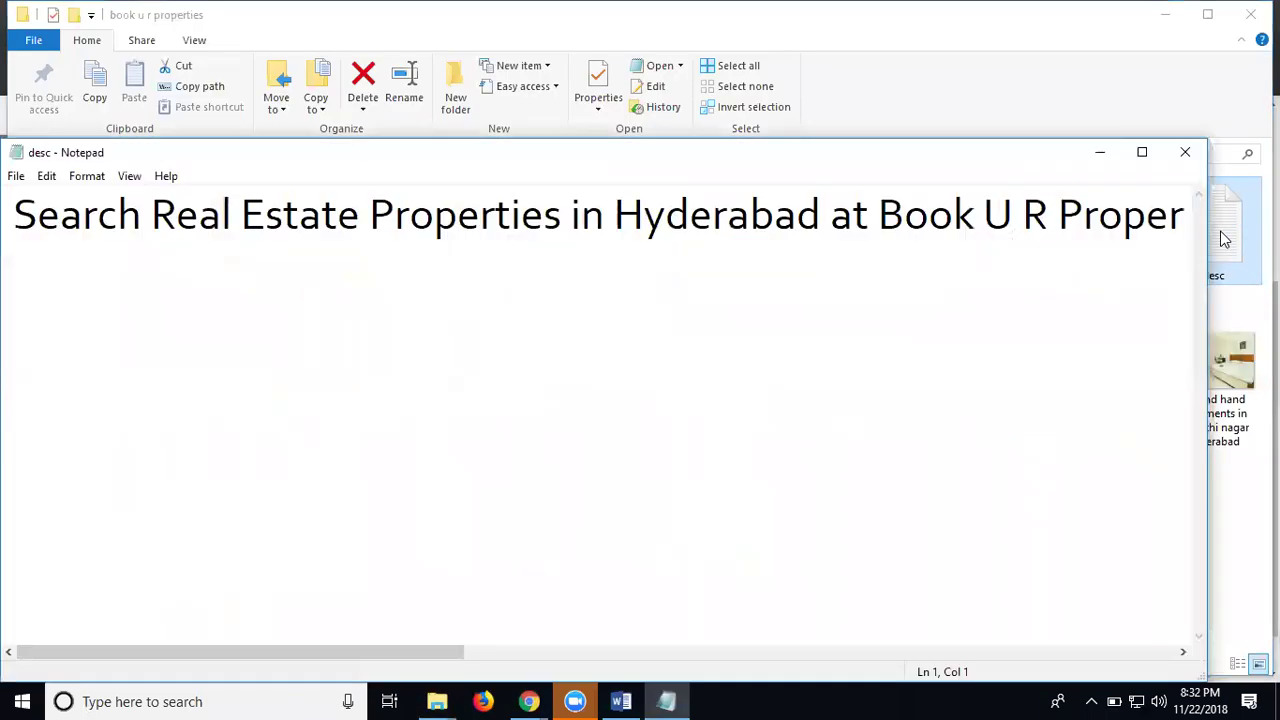
{"action": "key", "text": "ctrl+a"}
{"action": "left_click", "coordinate": [1100, 160]}
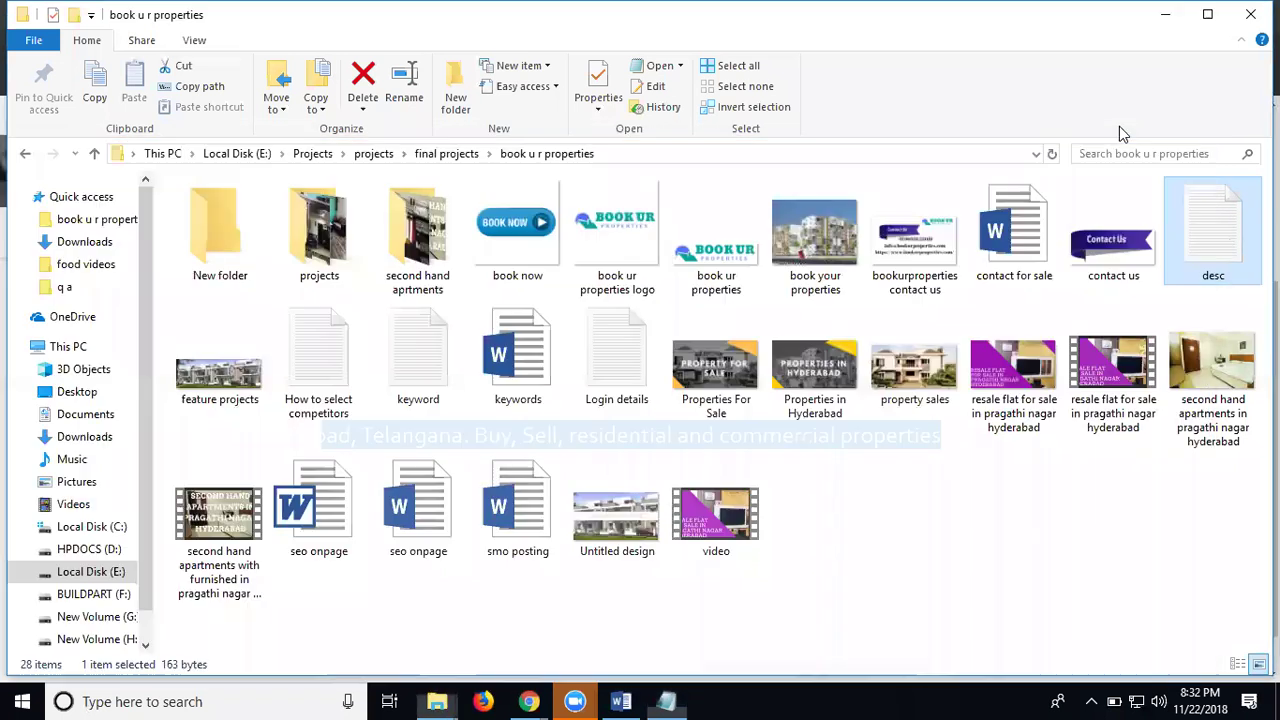
Paste the copied description into the profile bio.
{"action": "key", "text": "alt+Tab"}
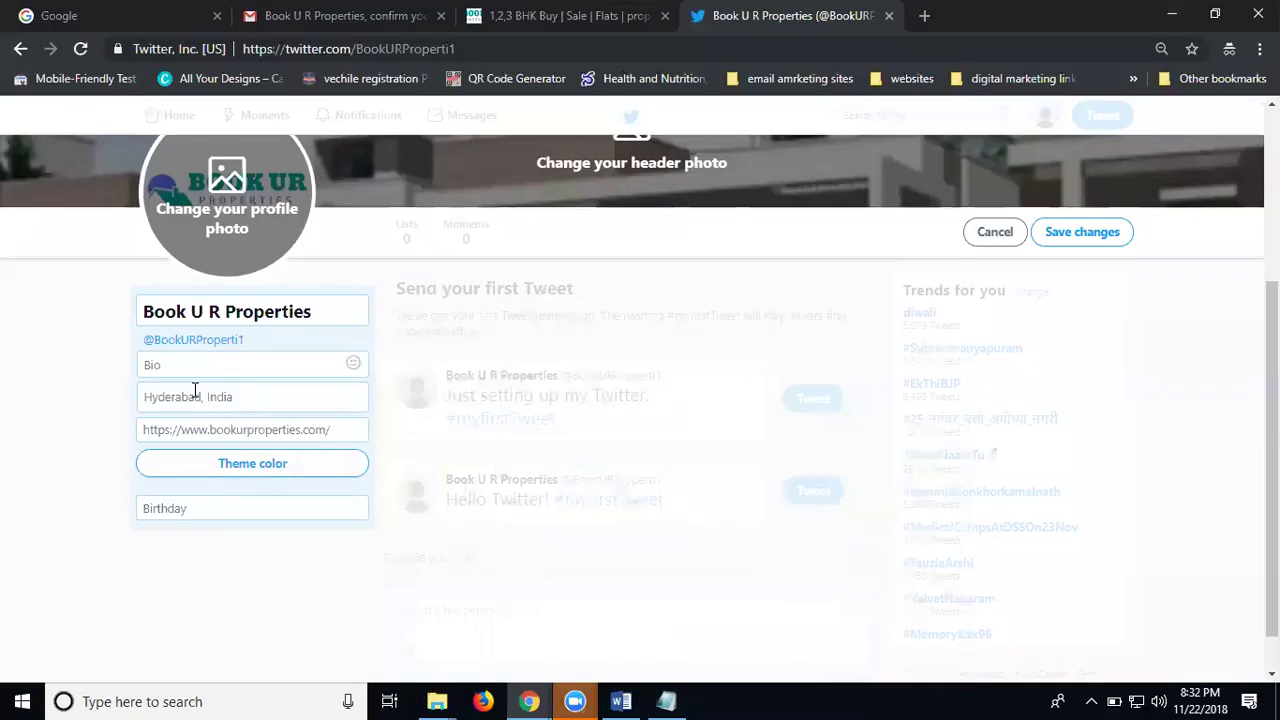
{"action": "left_click", "coordinate": [193, 366]}
{"action": "type", "text": "Search Real Estate Properties in Hyderabad at Book U R Properties, the best property site in Hyderabad, Telangana. Buy, Sell, residential and commercial properties"}
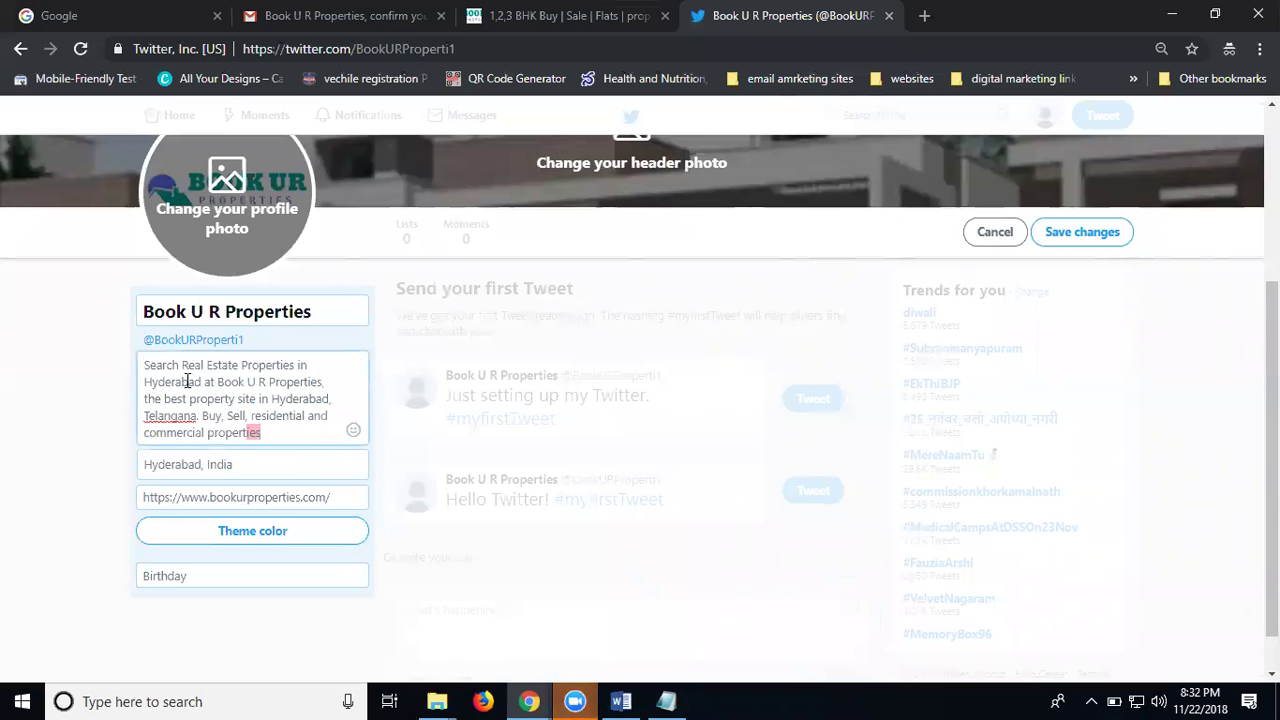
Remove 'Hyderabad' and the stray comma so the bio ends 'site in Telangana', then save.
{"action": "double_click", "coordinate": [276, 398]}
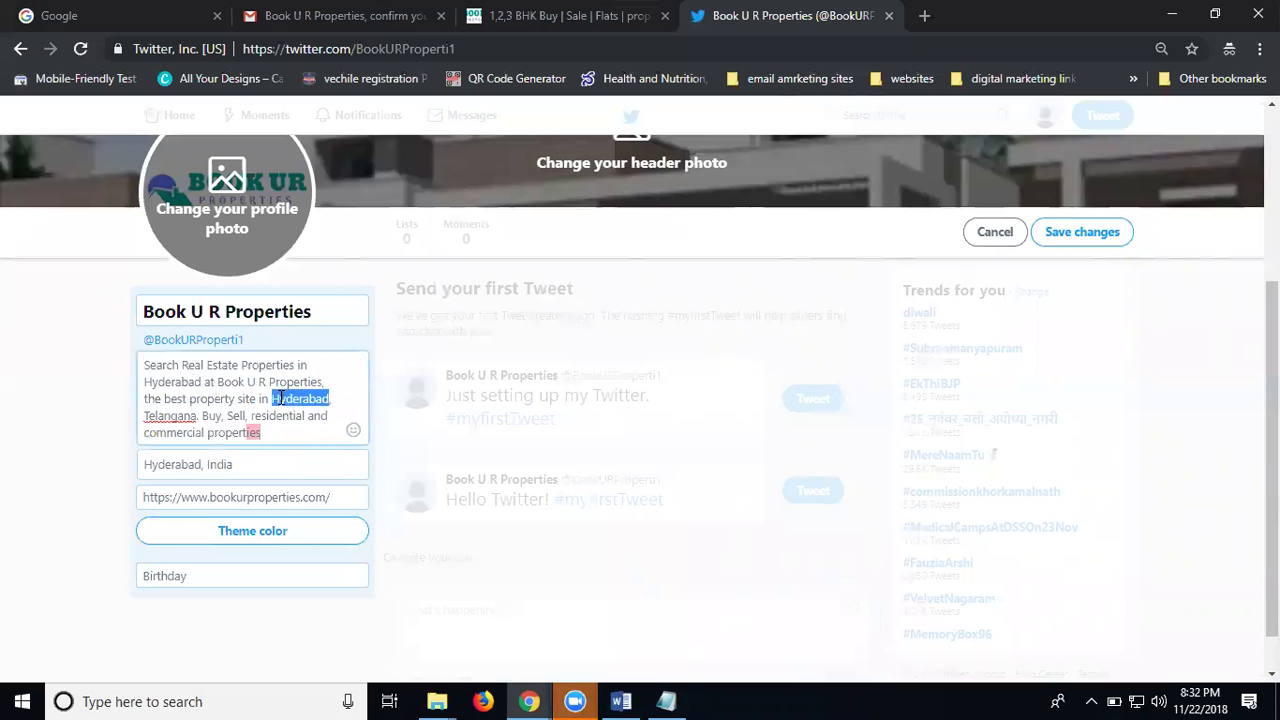
{"action": "key", "text": "BackSpace"}
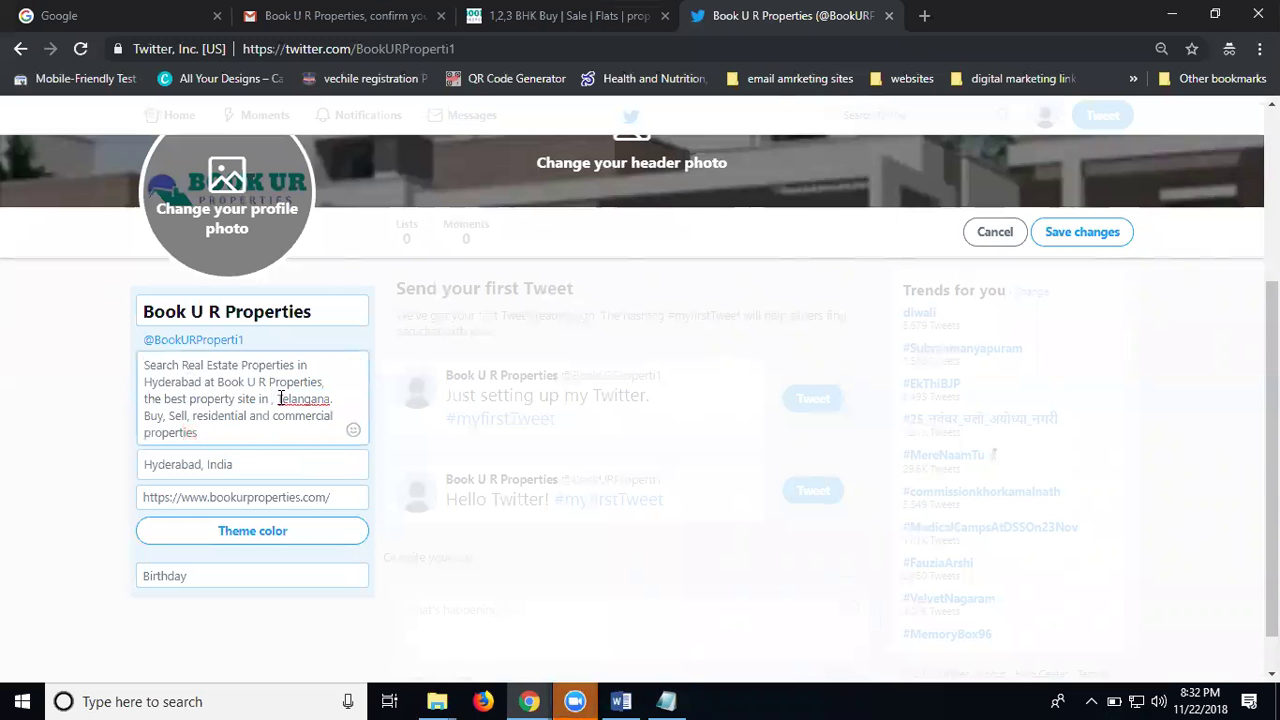
{"action": "key", "text": "Delete"}
{"action": "key", "text": "Delete"}
{"action": "type", "text": "n"}
{"action": "key", "text": "Delete"}
{"action": "left_click", "coordinate": [1094, 233]}
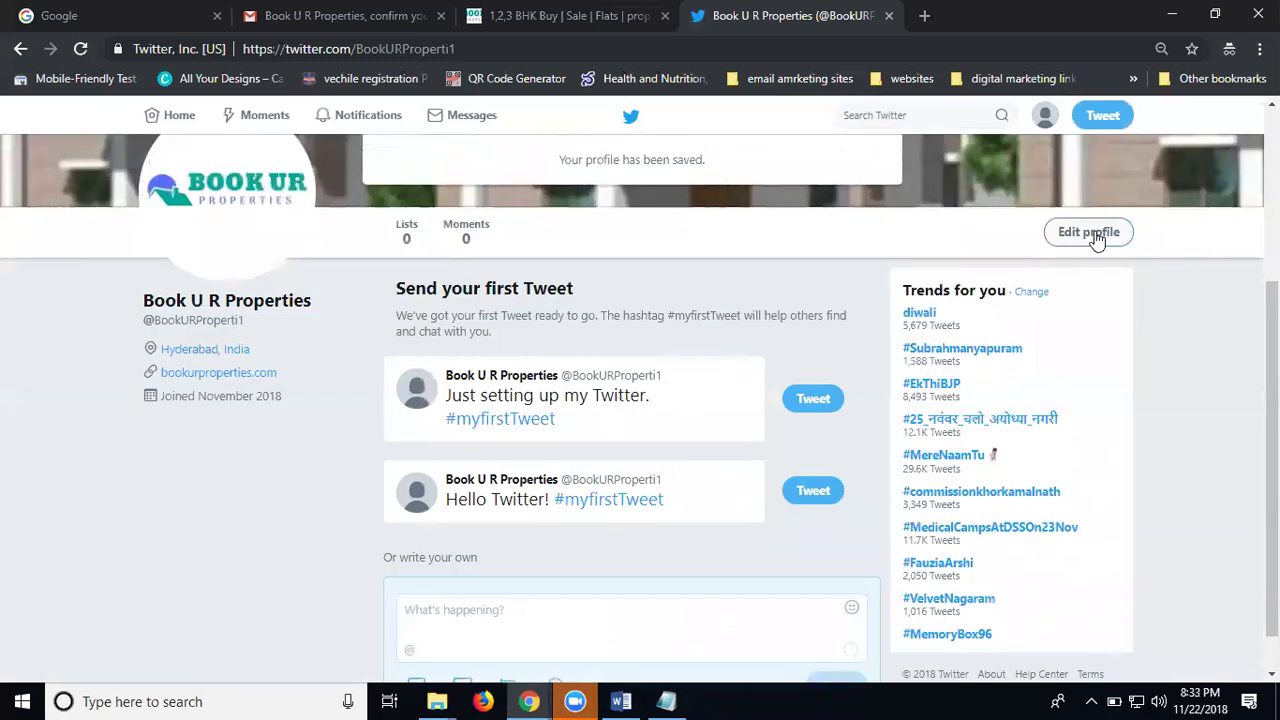
Reload home, view the Book U R Properties profile, then open Settings and privacy.
{"action": "left_click", "coordinate": [155, 125]}
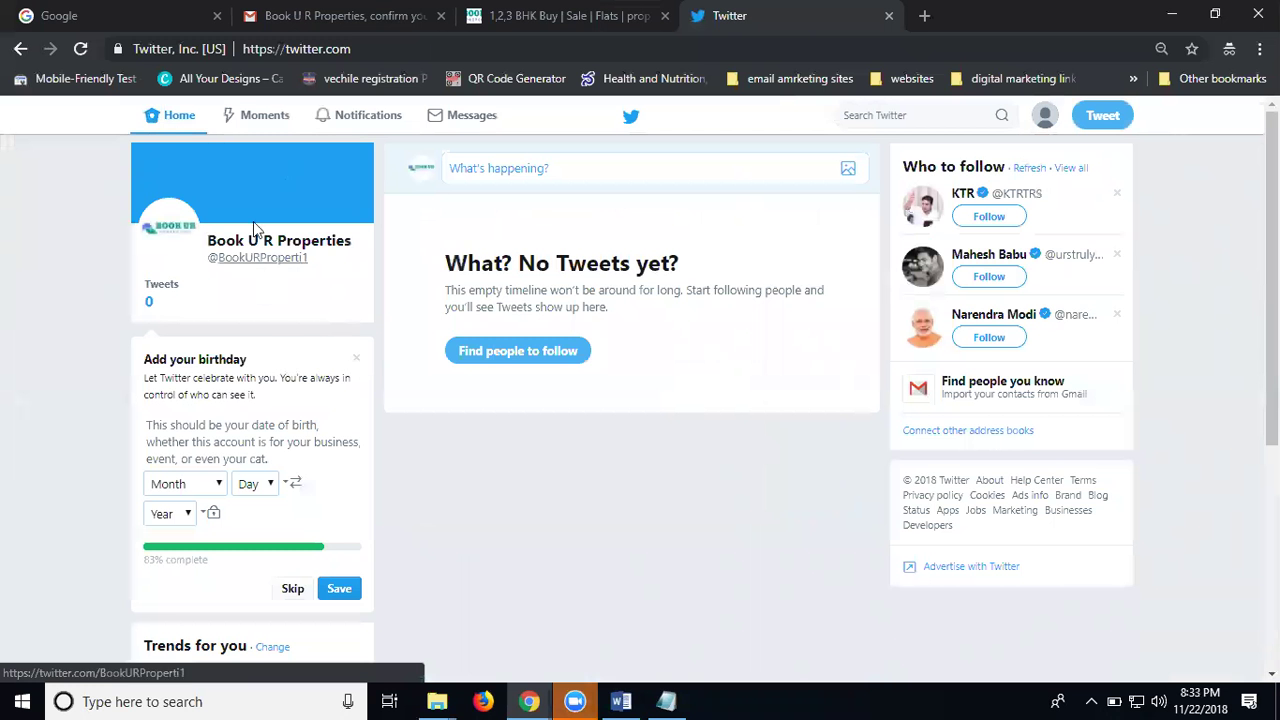
{"action": "left_click", "coordinate": [80, 52]}
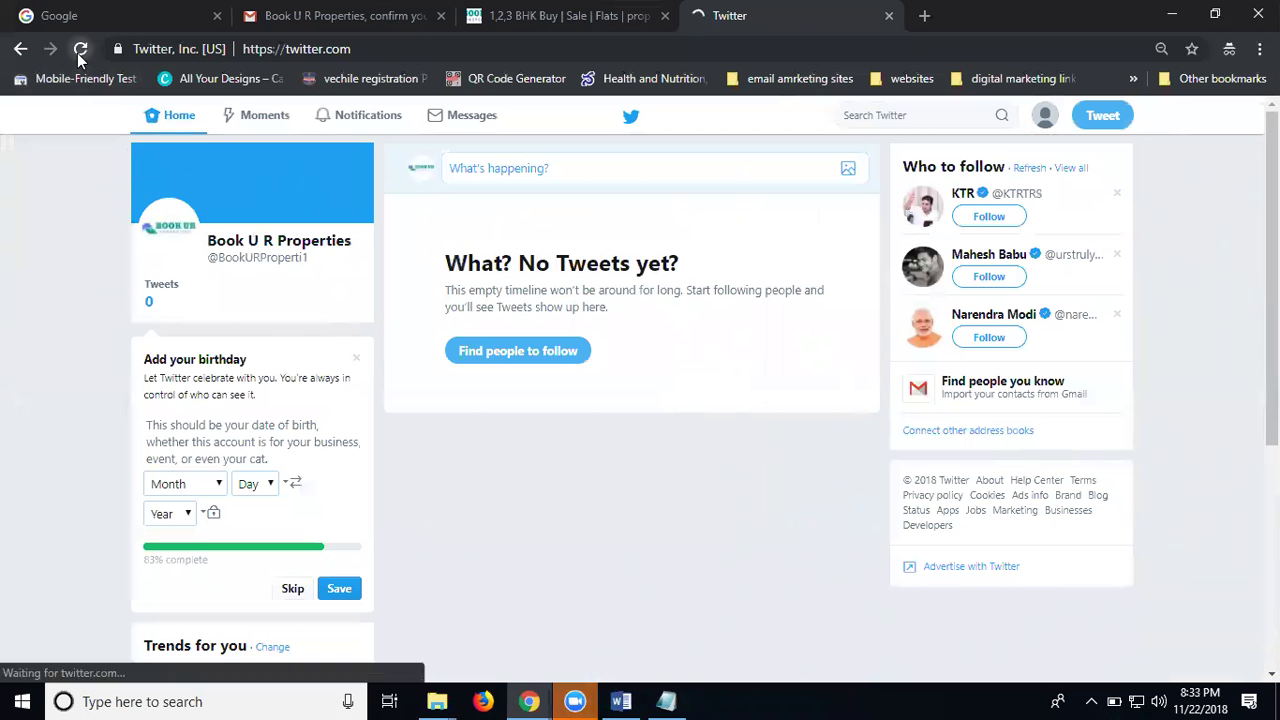
{"action": "left_click", "coordinate": [258, 243]}
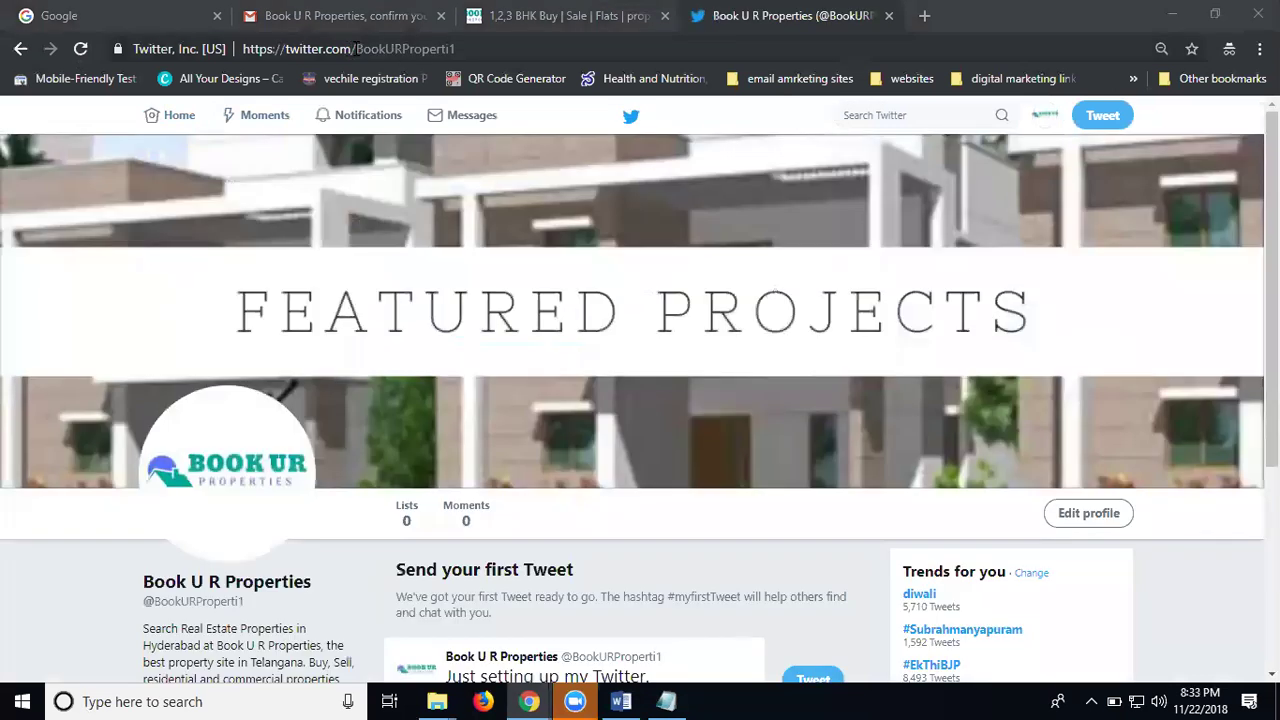
{"action": "left_click_drag", "start_coordinate": [355, 48], "coordinate": [466, 46]}
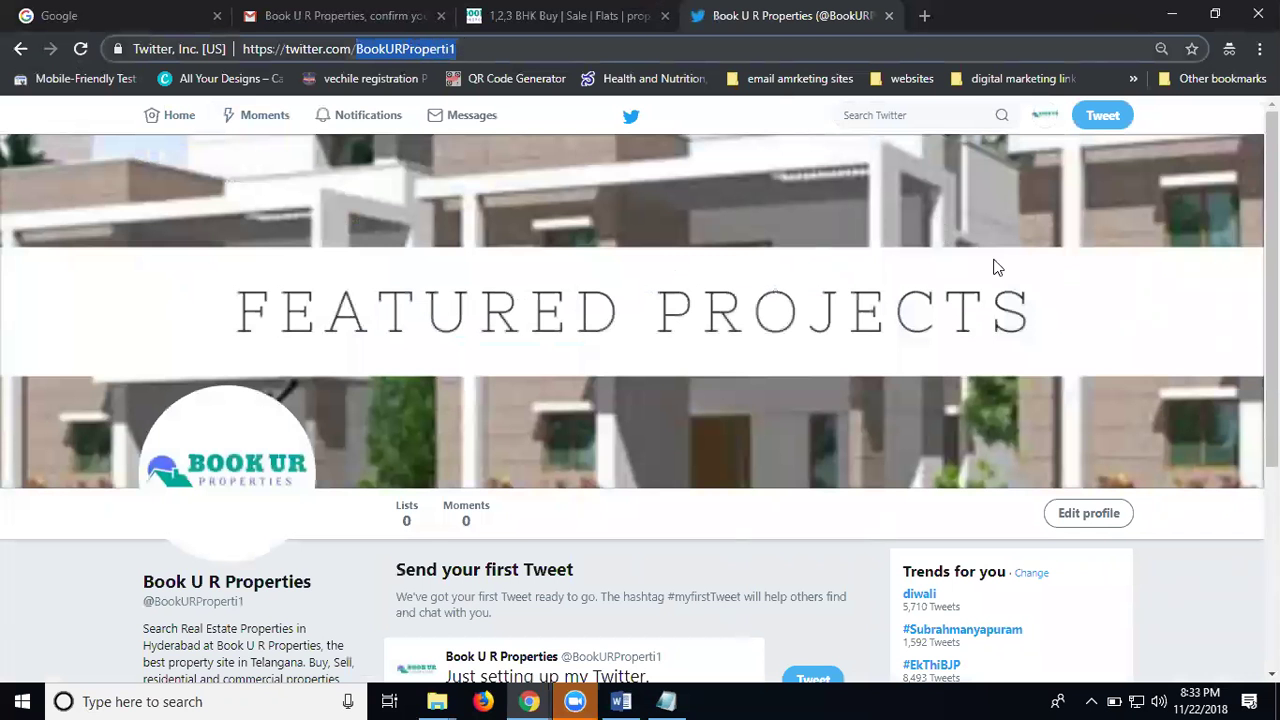
{"action": "left_click", "coordinate": [1041, 117]}
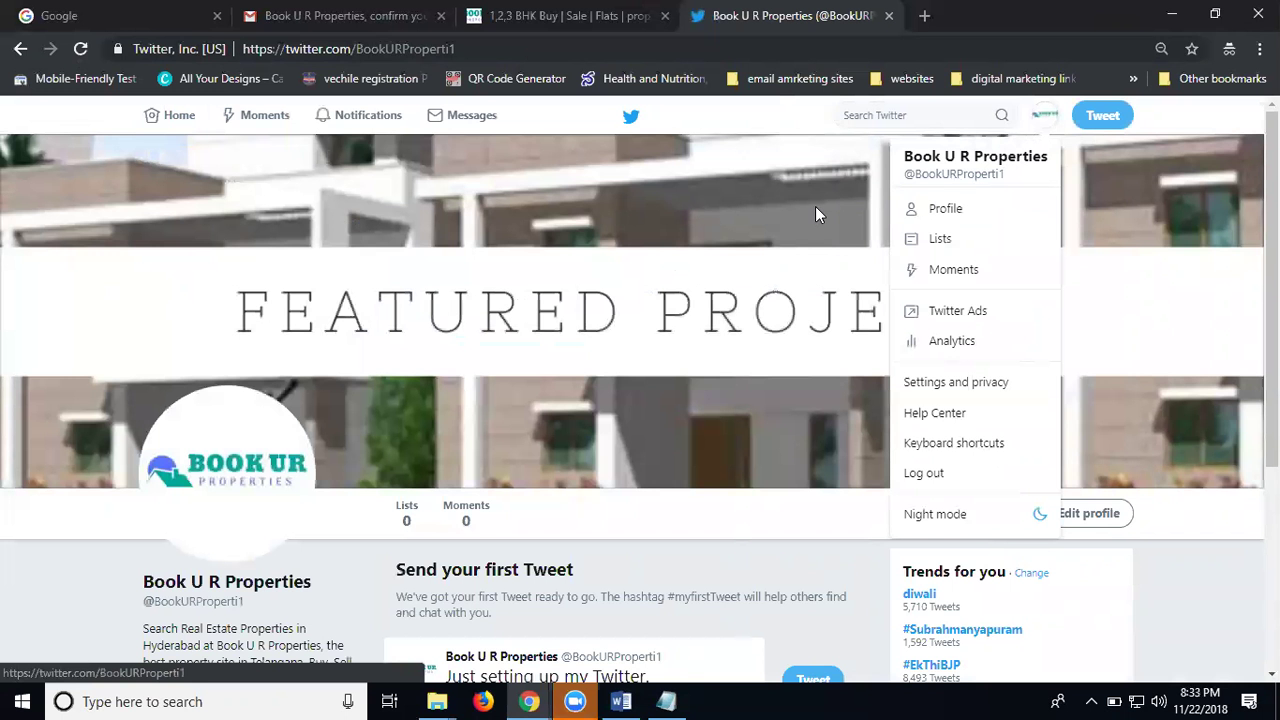
{"action": "left_click", "coordinate": [949, 383]}
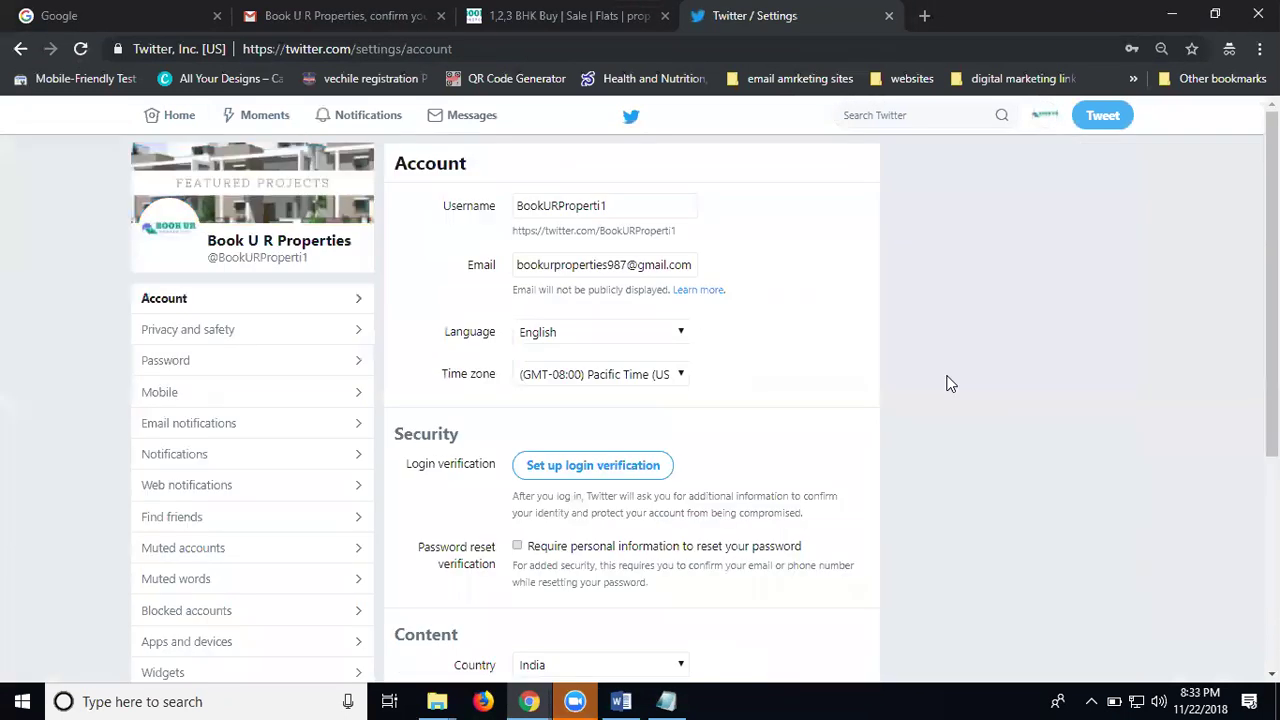
Drop the trailing 1 from the username and insert an underscore, then check availability.
{"action": "left_click", "coordinate": [643, 204]}
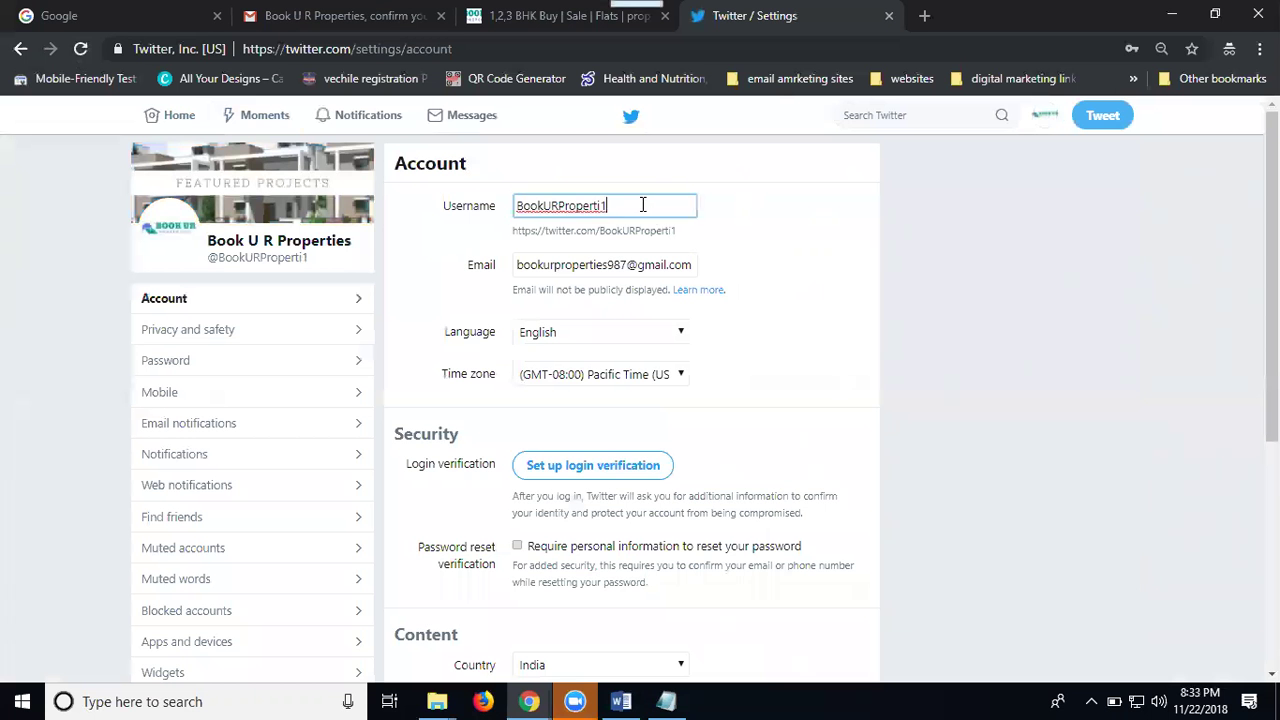
{"action": "key", "text": "BackSpace"}
{"action": "key", "text": "BackSpace"}
{"action": "type", "text": "y"}
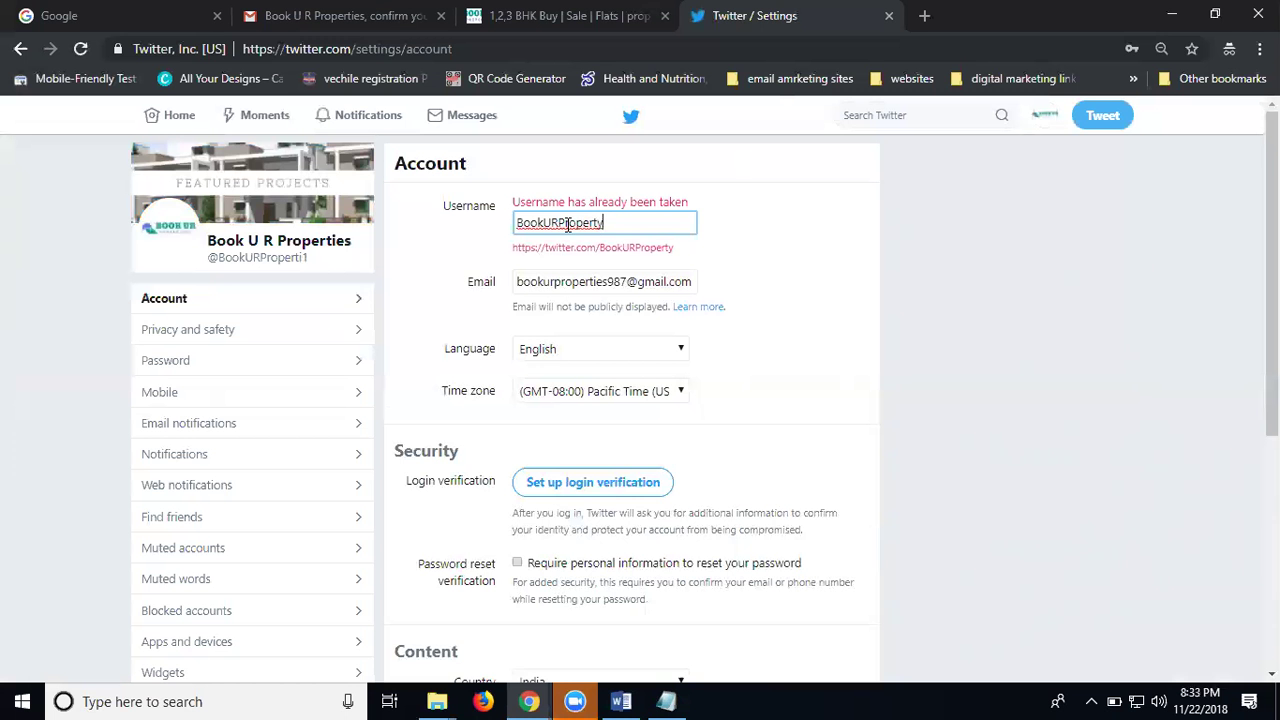
{"action": "key", "text": "Left"}
{"action": "key", "text": "Left"}
{"action": "key", "text": "Left"}
{"action": "key", "text": "Left"}
{"action": "key", "text": "Left"}
{"action": "key", "text": "Left"}
{"action": "type", "text": "_"}
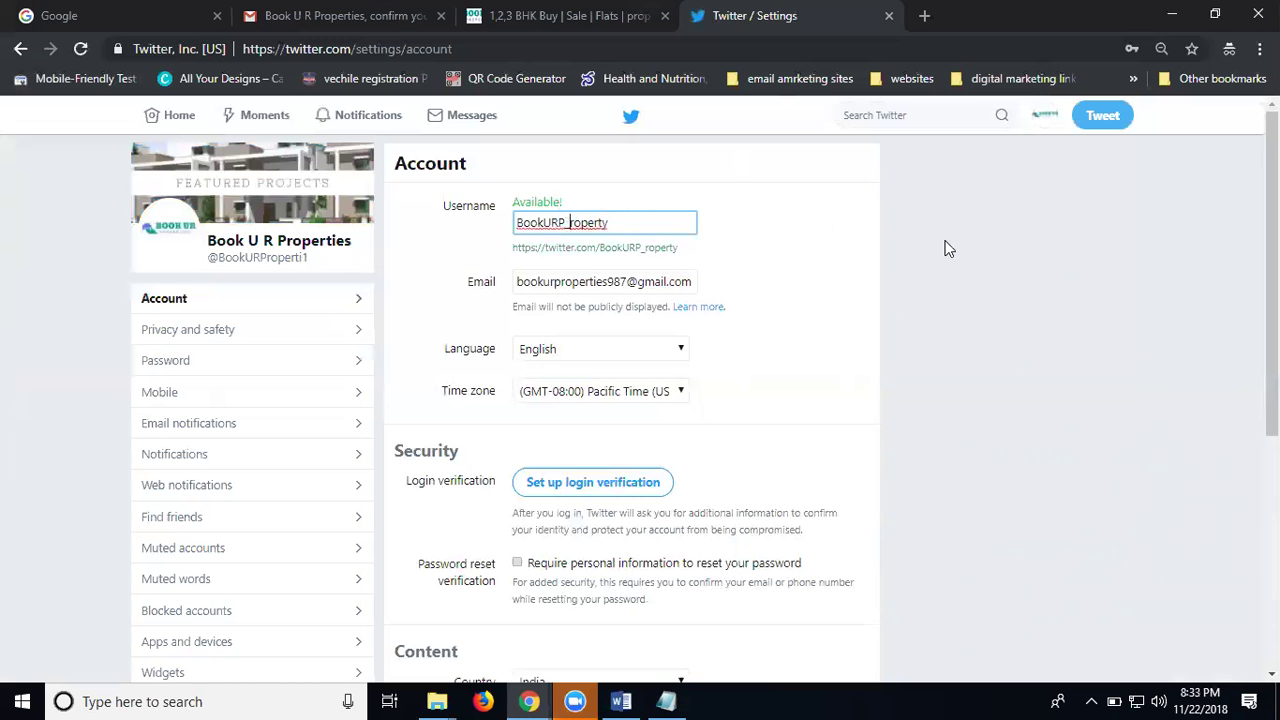
{"action": "left_click", "coordinate": [995, 252]}
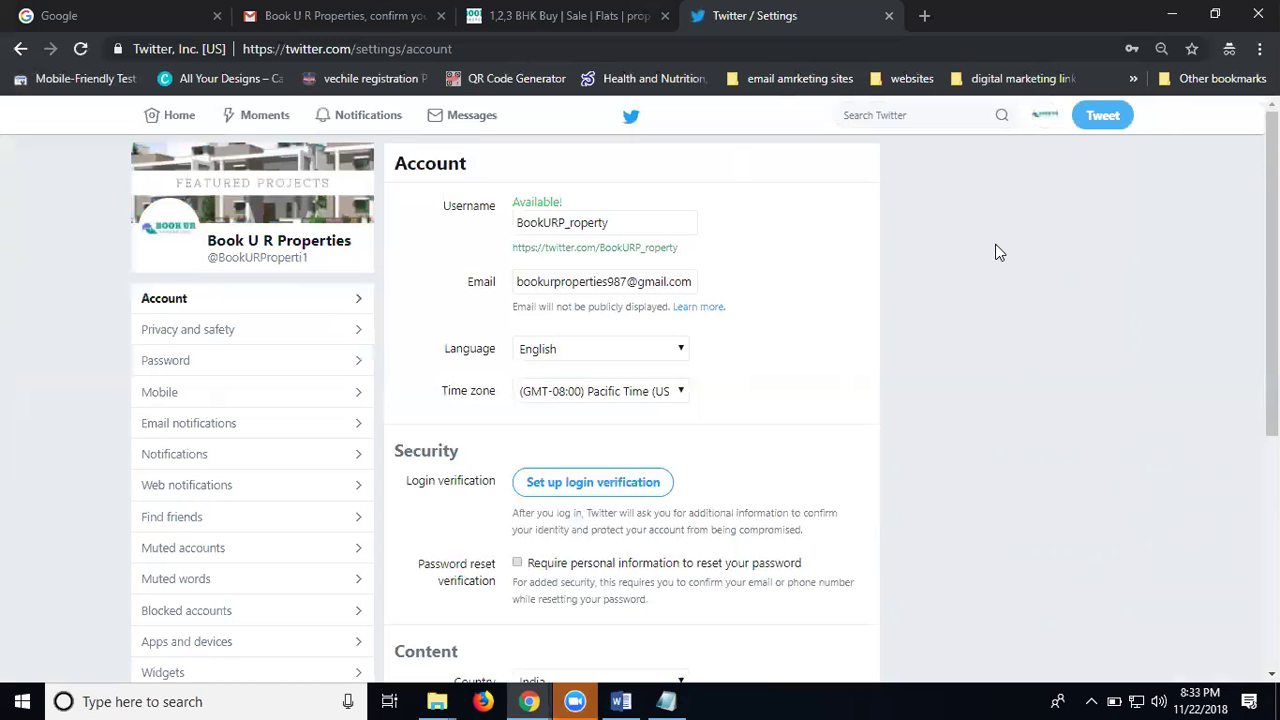
Move the underscore until the username reads BookU_RProperty and shows 'Available!'.
{"action": "left_click", "coordinate": [570, 223]}
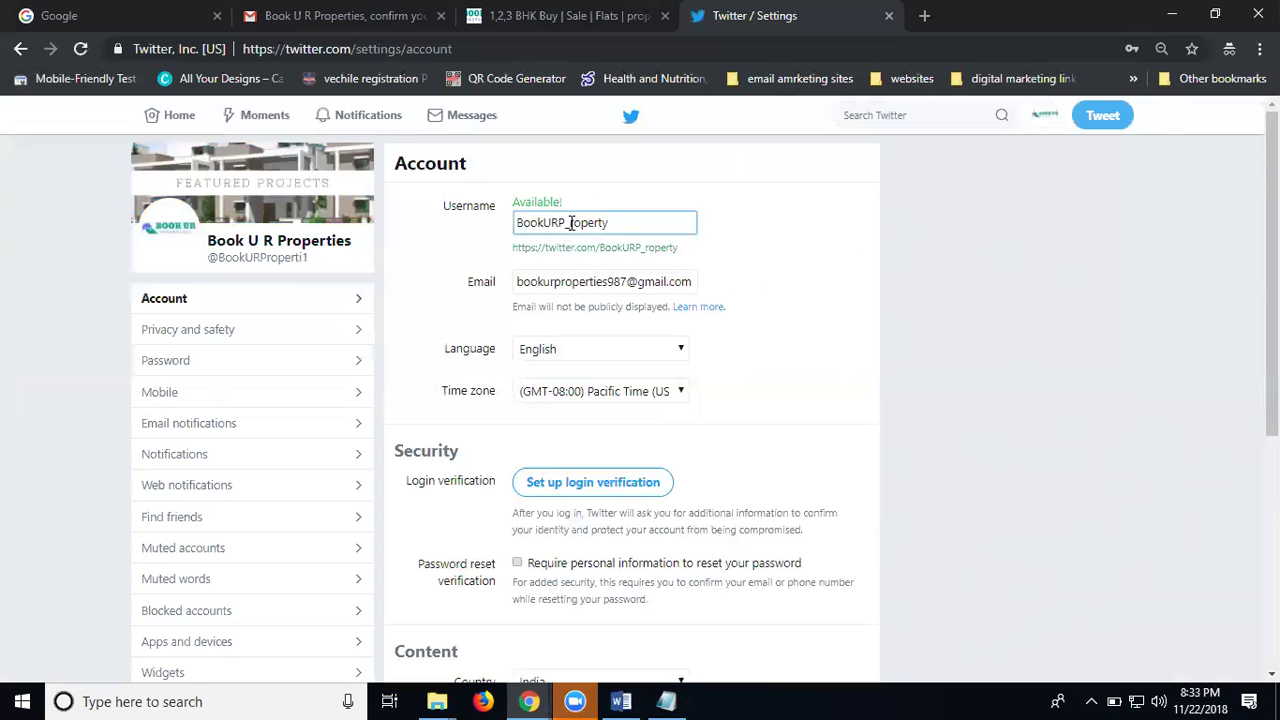
{"action": "key", "text": "BackSpace"}
{"action": "type", "text": "_"}
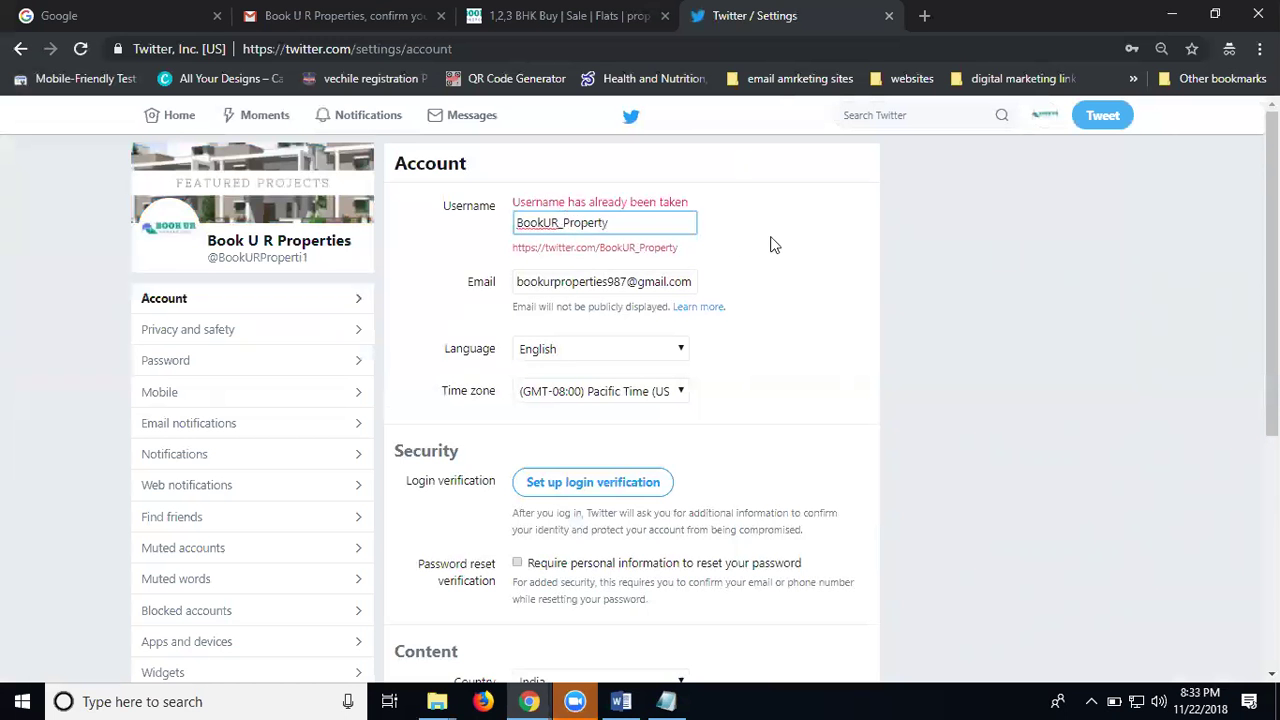
{"action": "left_click", "coordinate": [925, 241]}
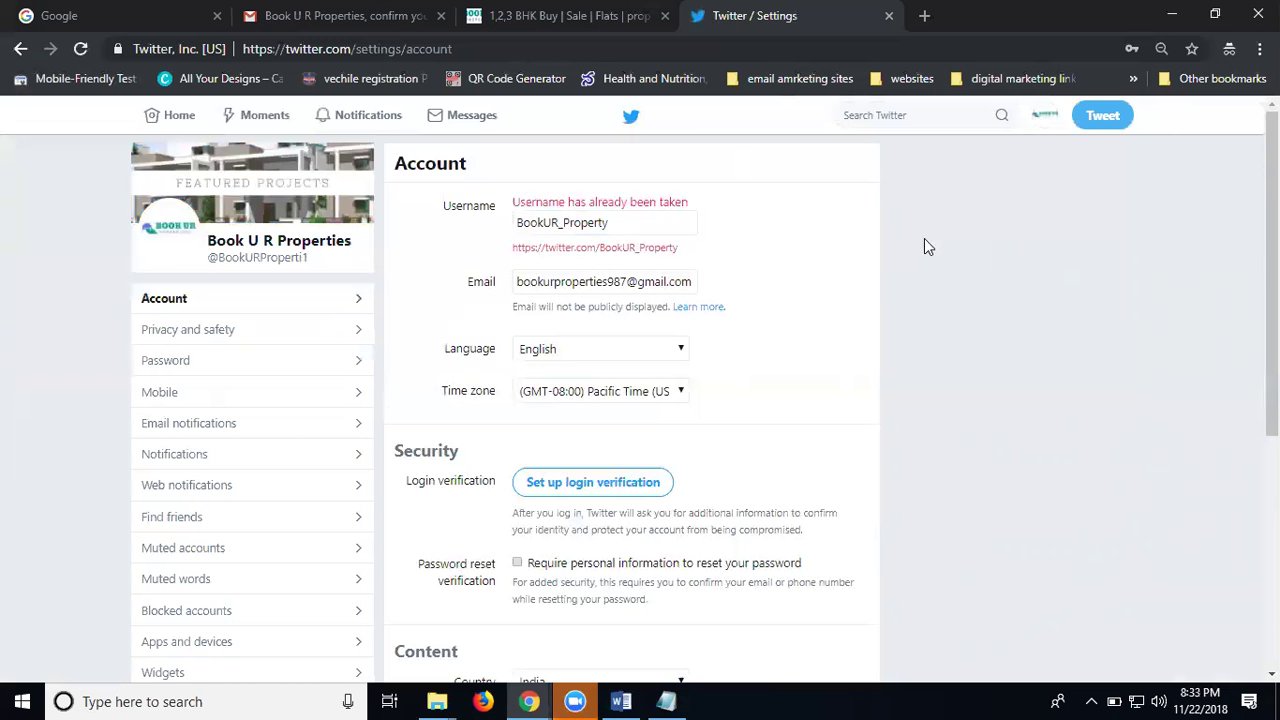
{"action": "left_click", "coordinate": [543, 222]}
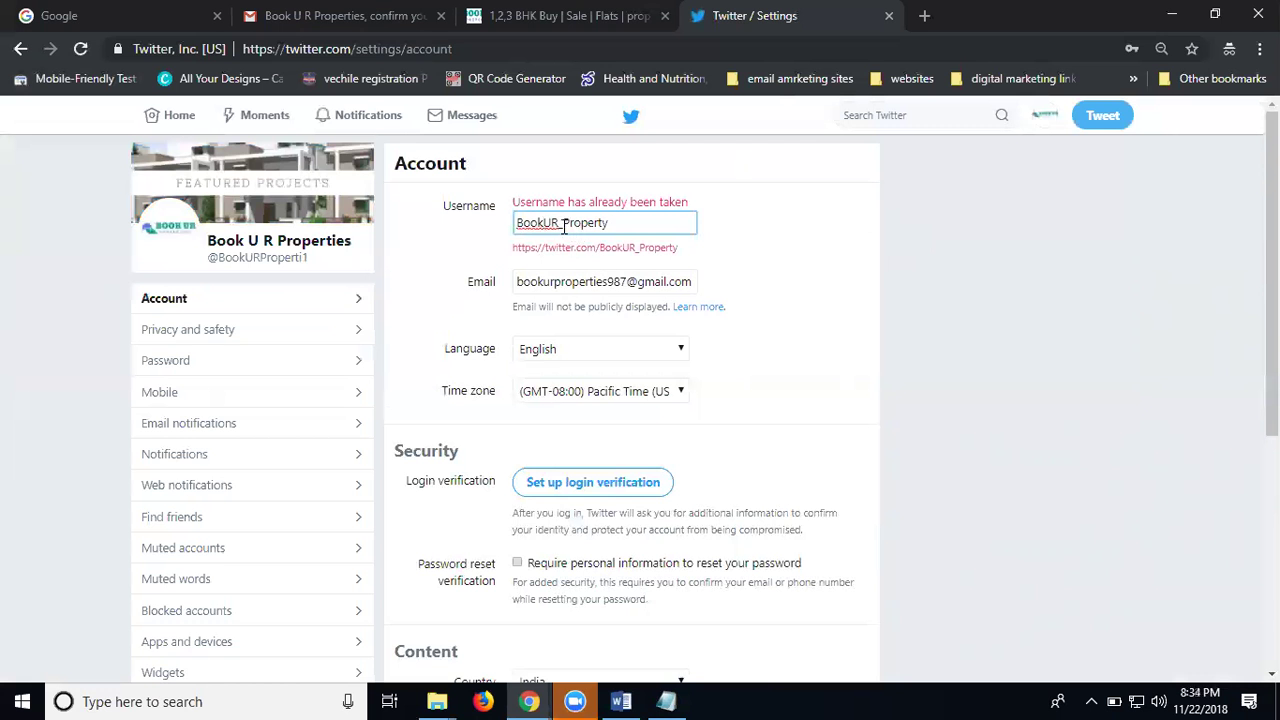
{"action": "left_click", "coordinate": [563, 226]}
{"action": "key", "text": "BackSpace"}
{"action": "key", "text": "Left"}
{"action": "key", "text": "Left"}
{"action": "type", "text": "_"}
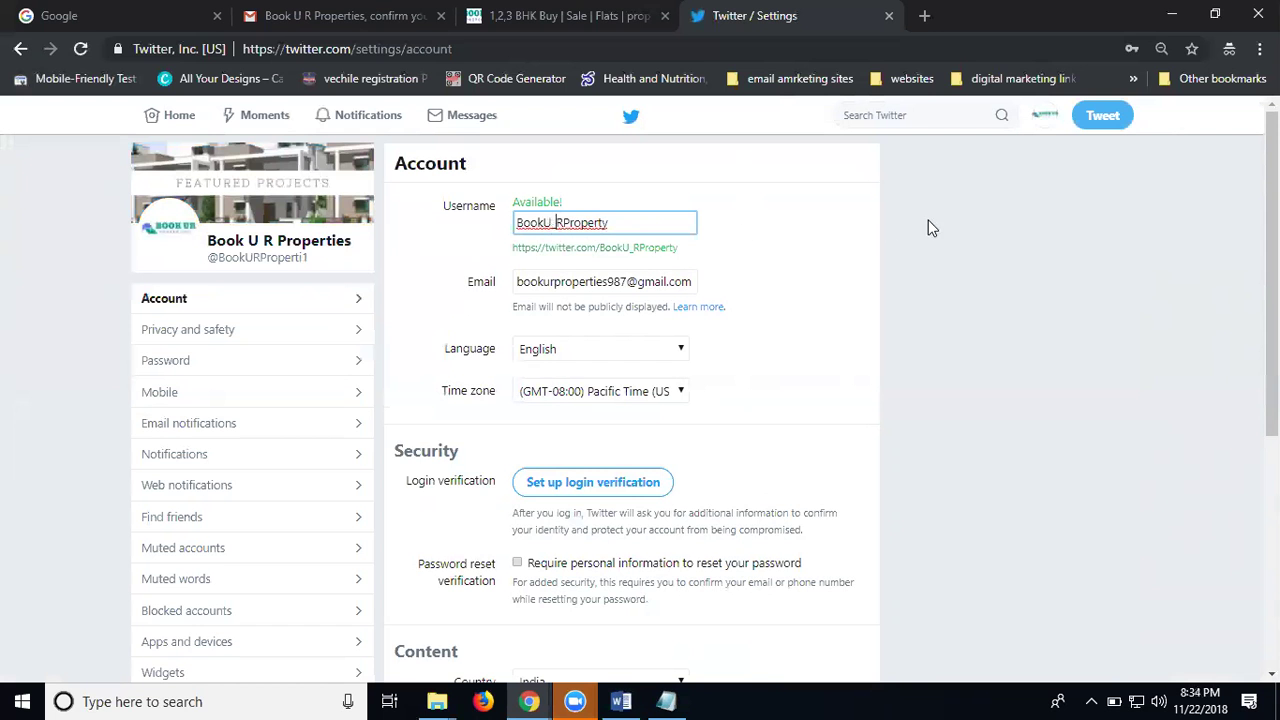
{"action": "scroll", "coordinate": [928, 228], "scroll_direction": "down", "scroll_amount": 4}
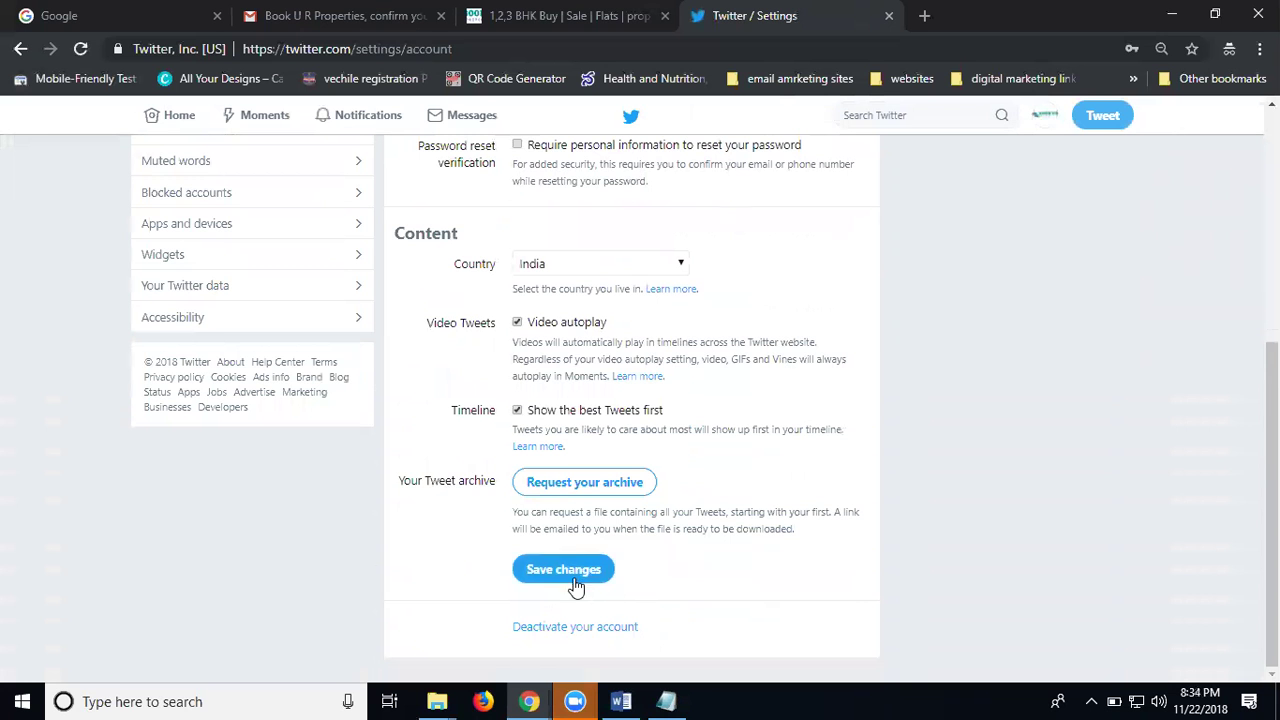
Save the username BookU_RProperty, confirming with the account password.
{"action": "left_click", "coordinate": [575, 581]}
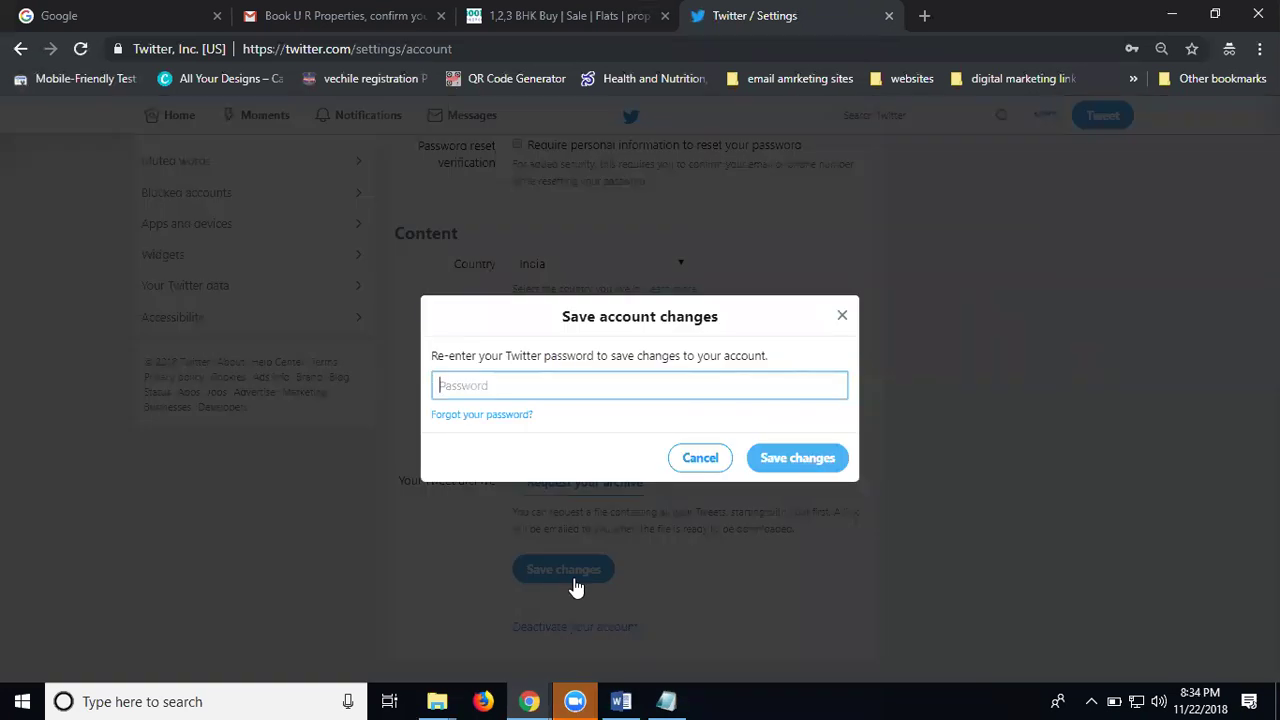
{"action": "key", "text": "ctrl+v"}
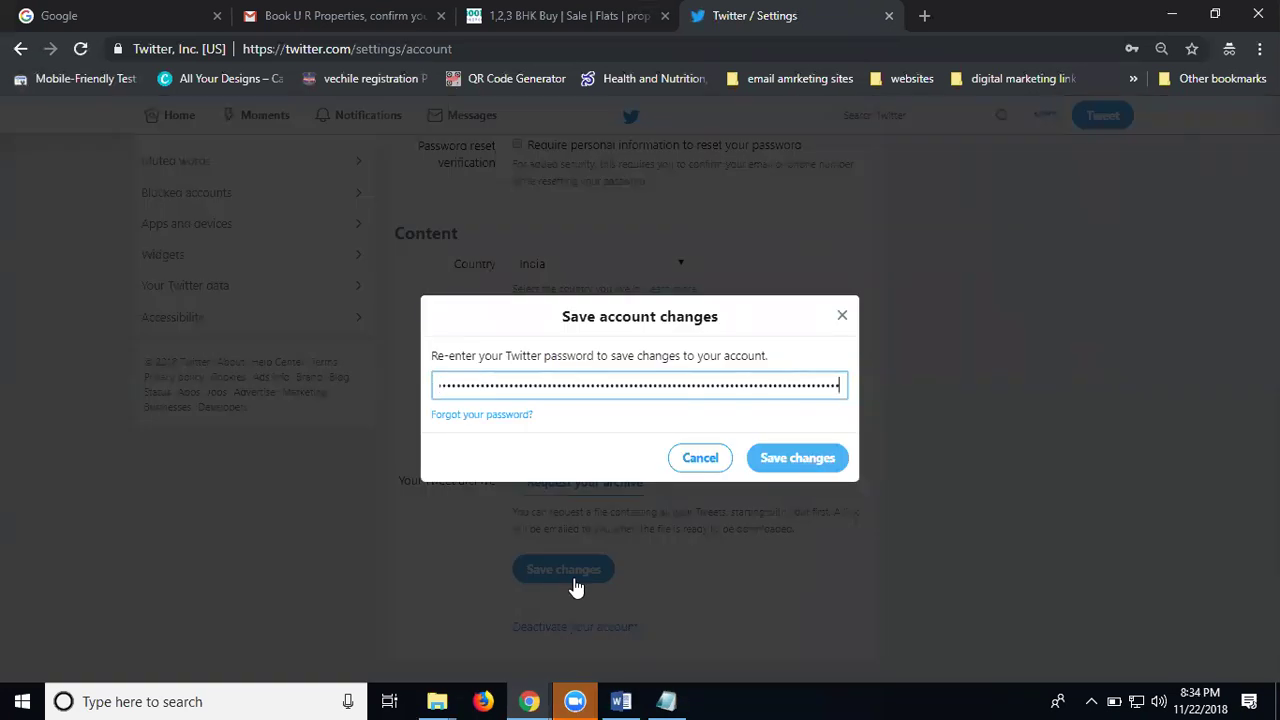
{"action": "key", "text": "ctrl+z"}
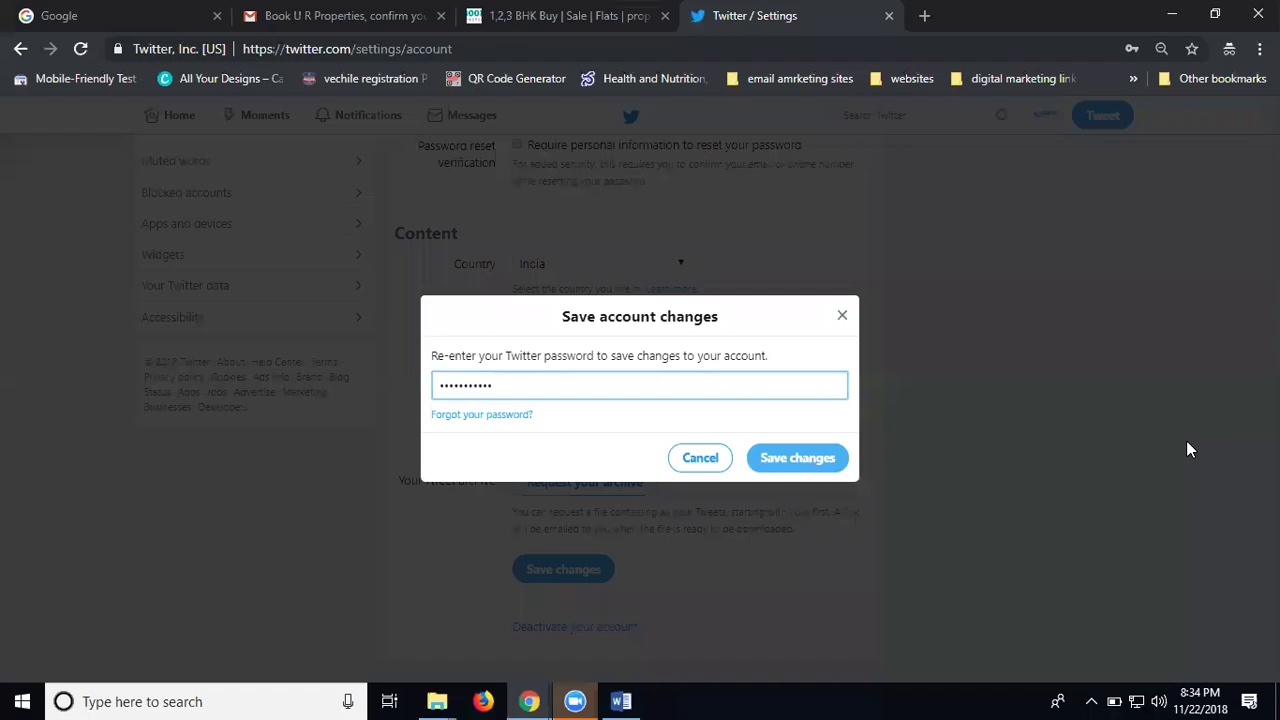
{"action": "left_click", "coordinate": [800, 460]}
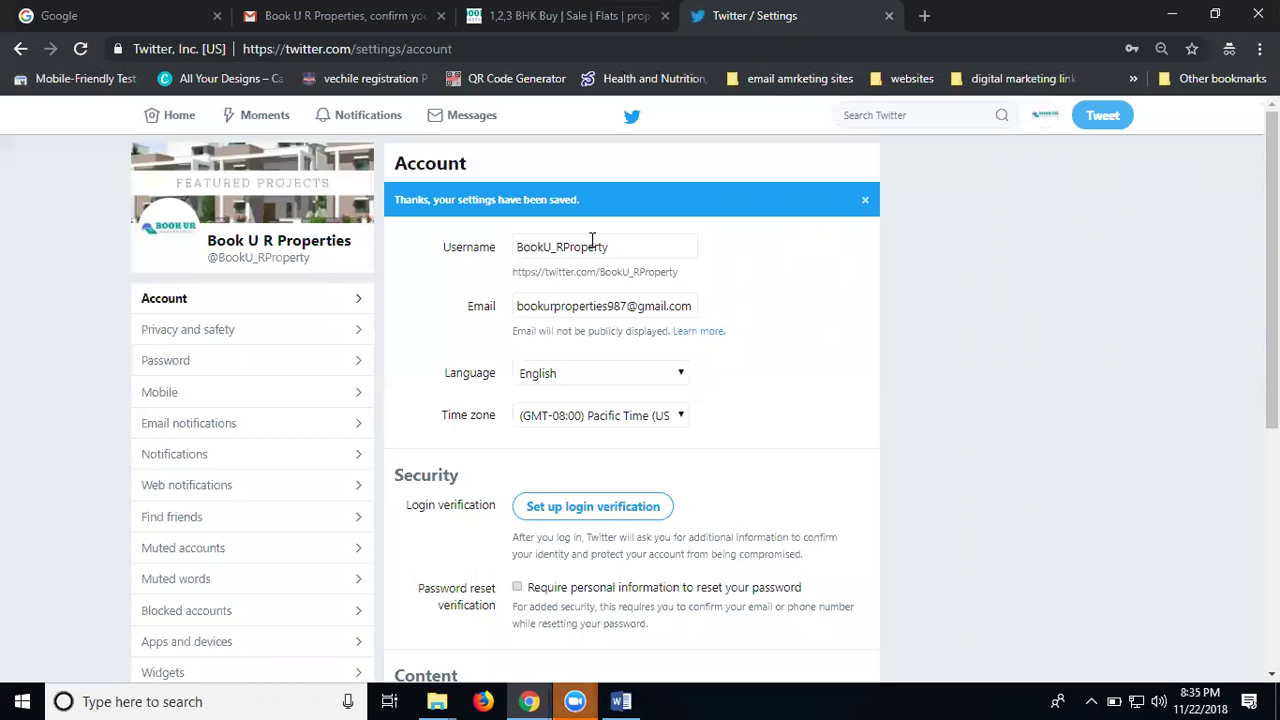
Open the Book U R Properties profile and highlight twitter.com/BookU_RProperty in the address bar.
{"action": "left_click", "coordinate": [148, 120]}
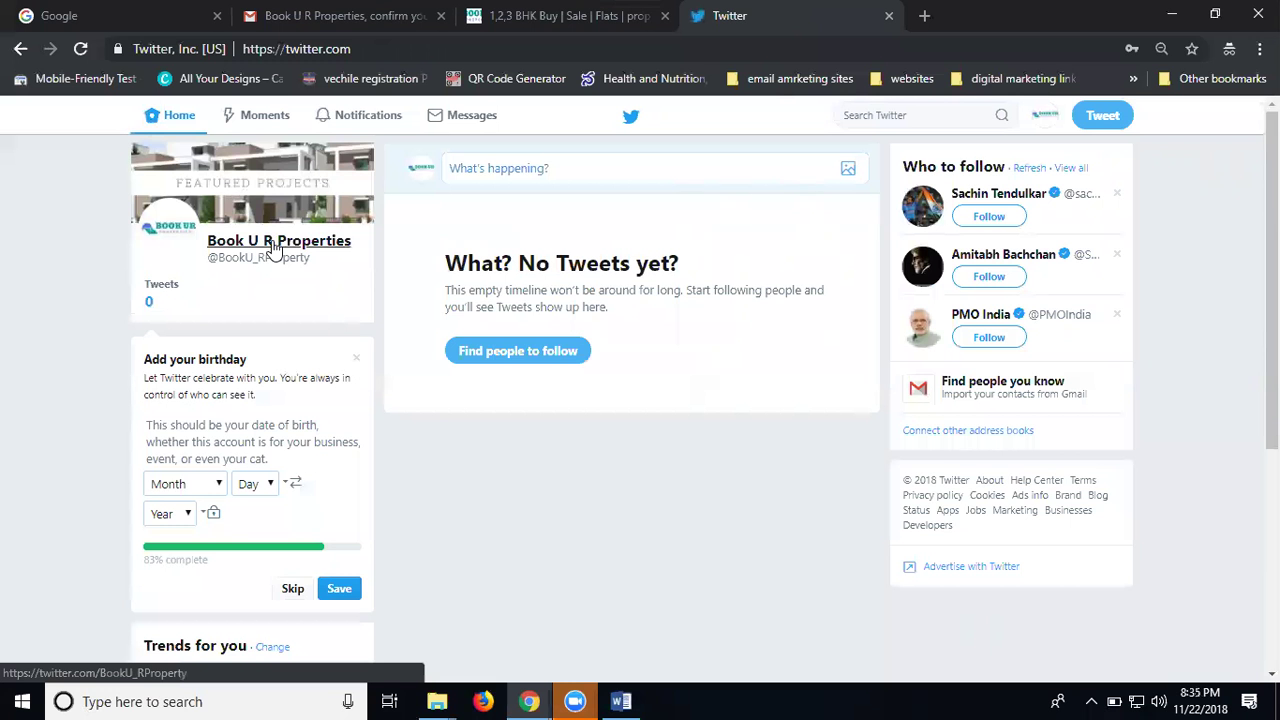
{"action": "left_click", "coordinate": [273, 248]}
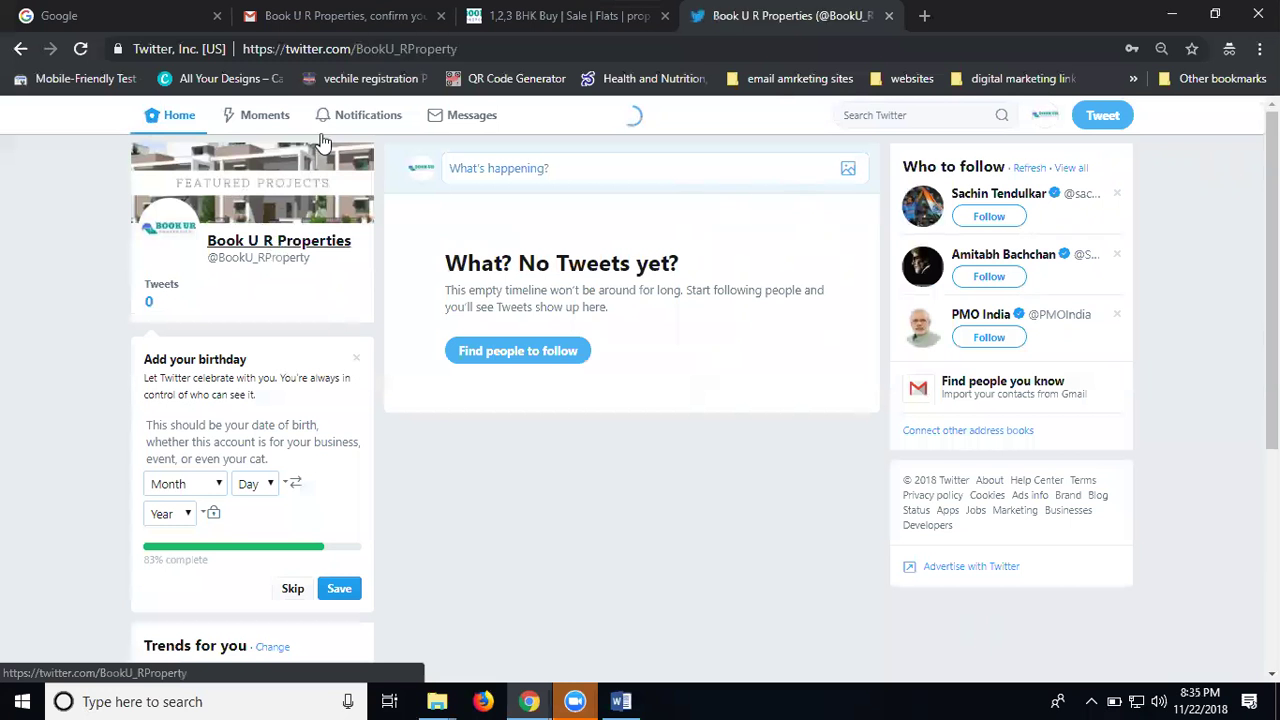
{"action": "left_click", "coordinate": [367, 52]}
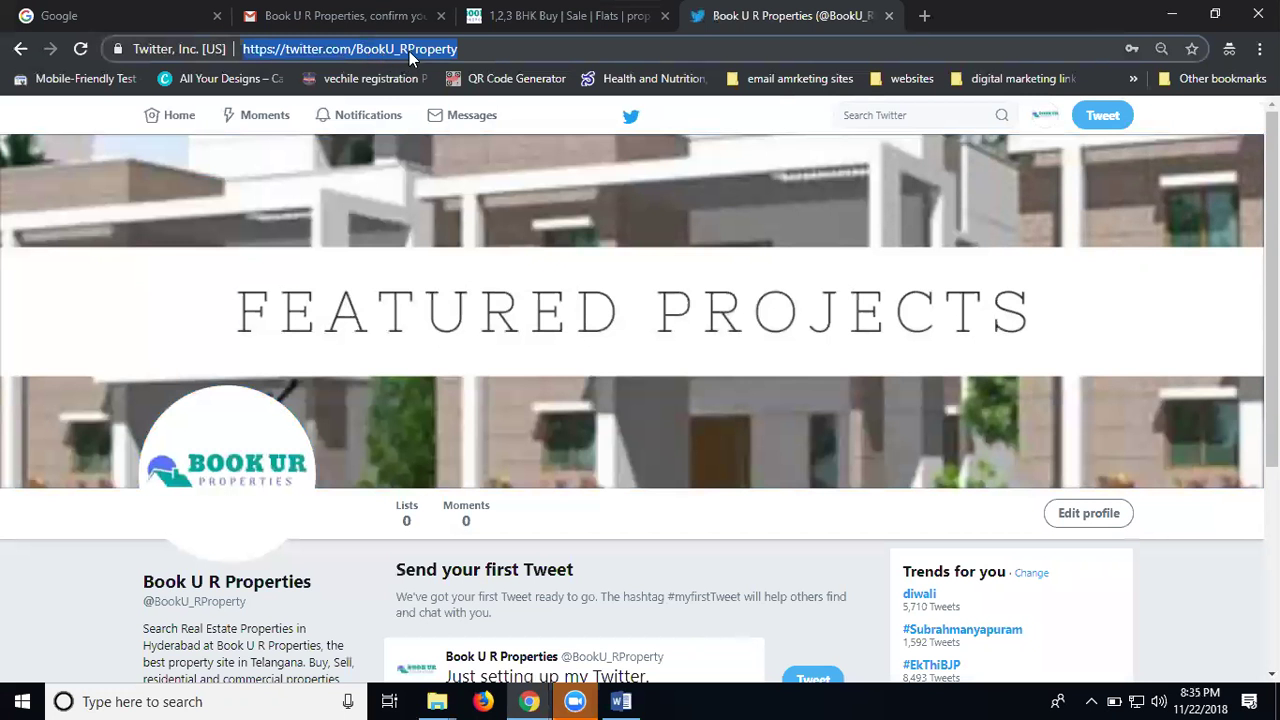
{"action": "left_click", "coordinate": [472, 50]}
{"action": "left_click", "coordinate": [365, 48], "text": "shift"}
{"action": "left_click_drag", "start_coordinate": [366, 41], "coordinate": [354, 44]}
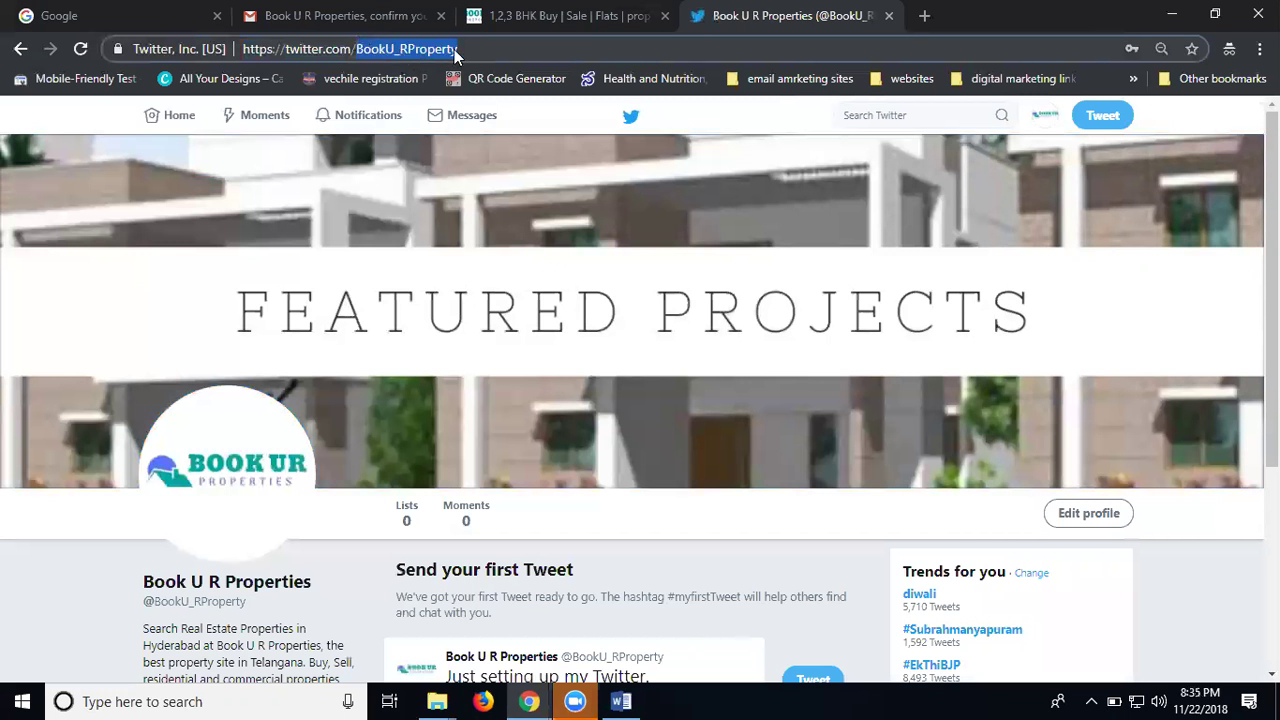
{"action": "left_click_drag", "start_coordinate": [476, 49], "coordinate": [216, 49]}
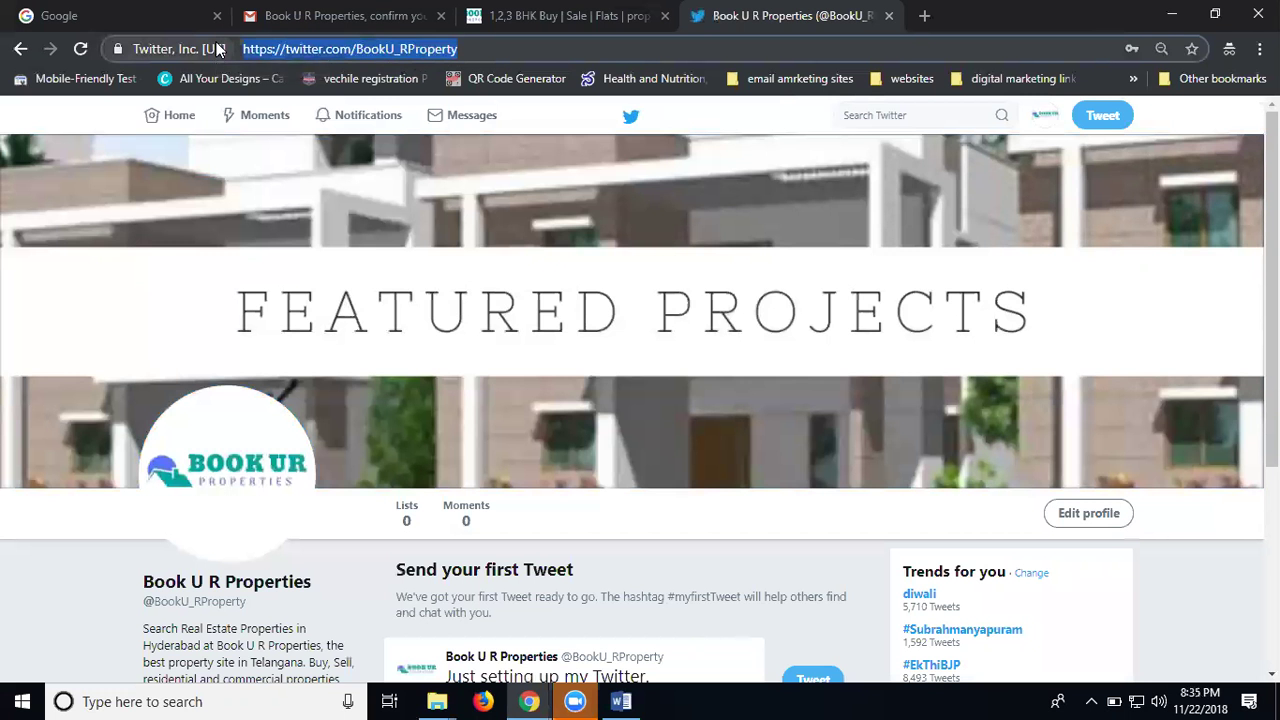
Open a new Tweet composer from the home timeline and turn on location for Tweets.
{"action": "left_click", "coordinate": [172, 113]}
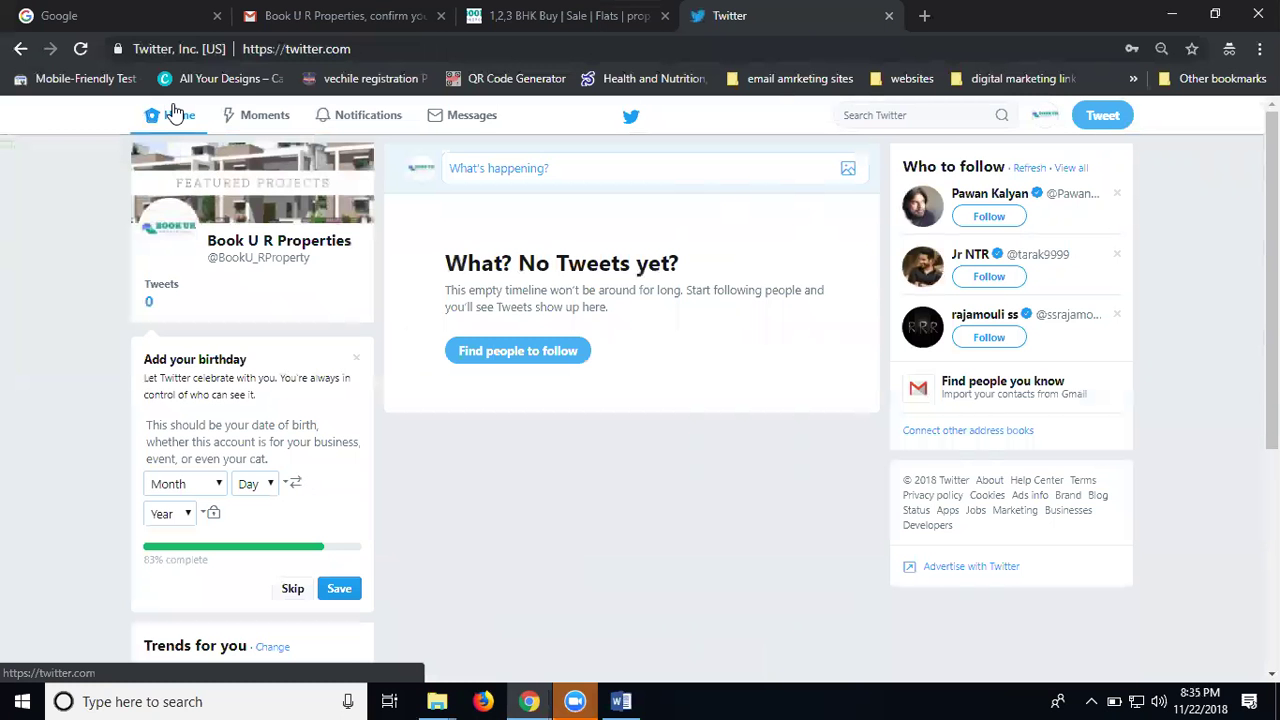
{"action": "left_click", "coordinate": [553, 165]}
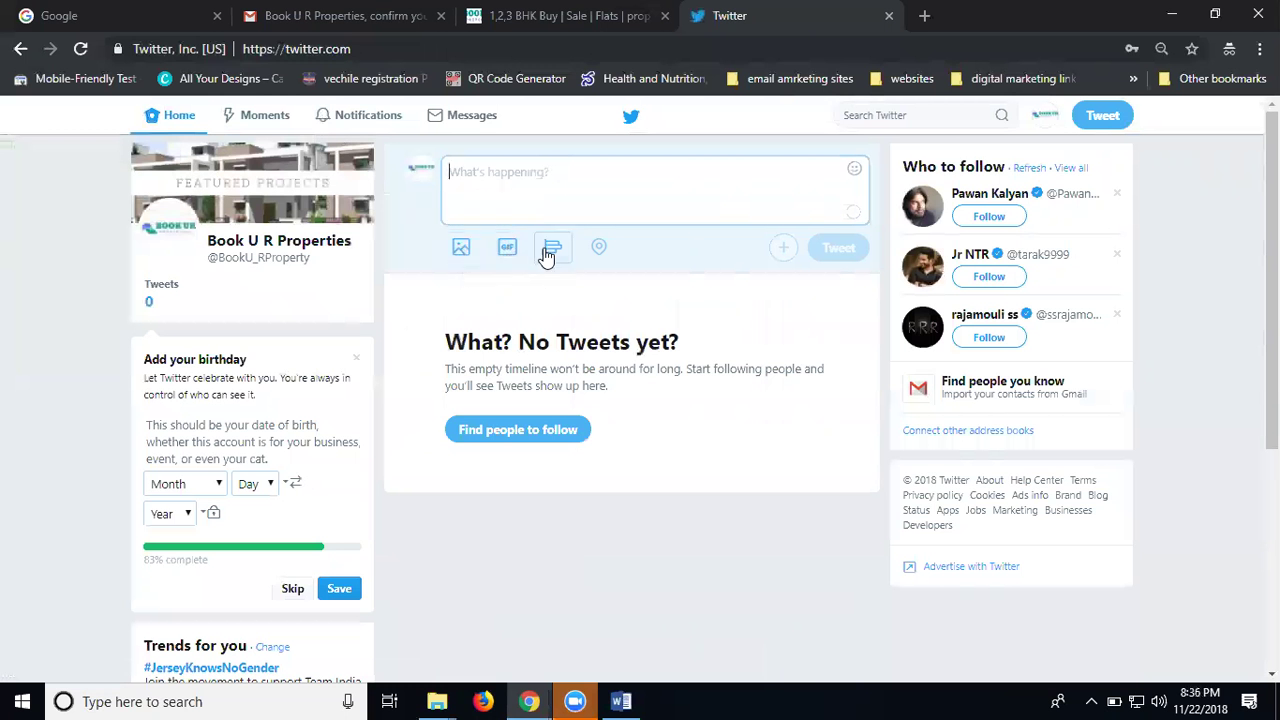
{"action": "left_click", "coordinate": [597, 251]}
{"action": "left_click", "coordinate": [627, 376]}
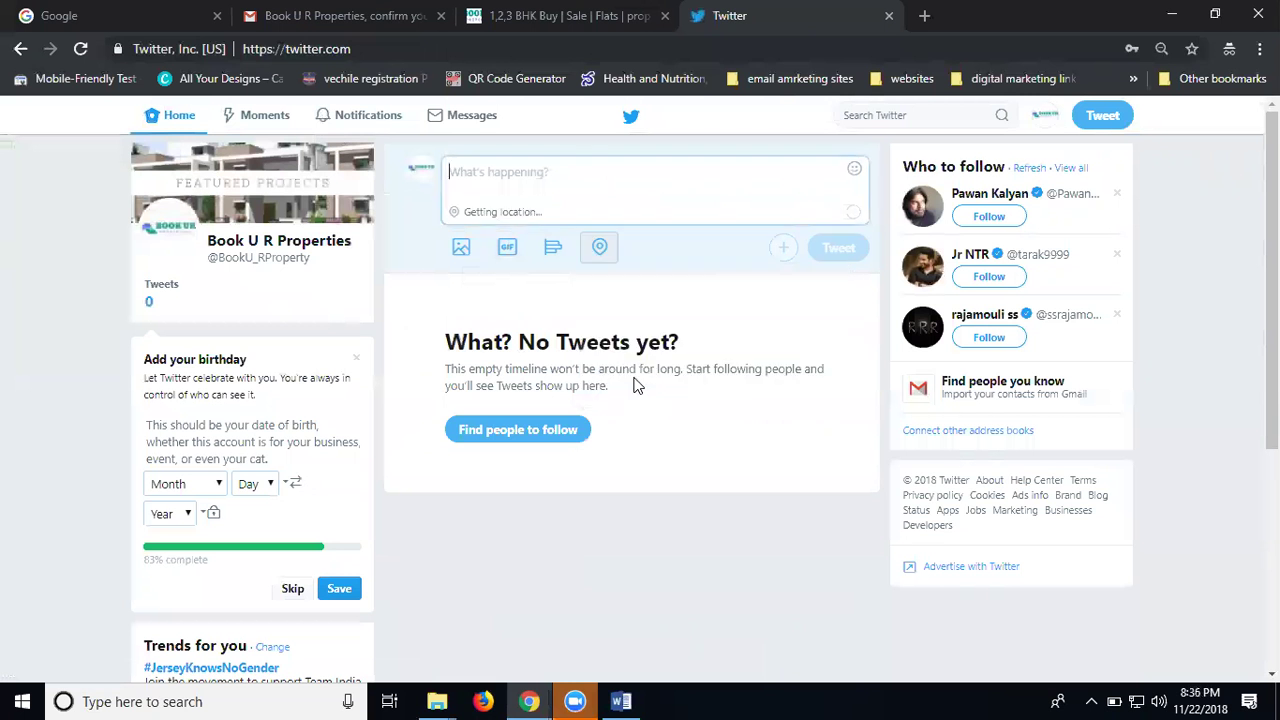